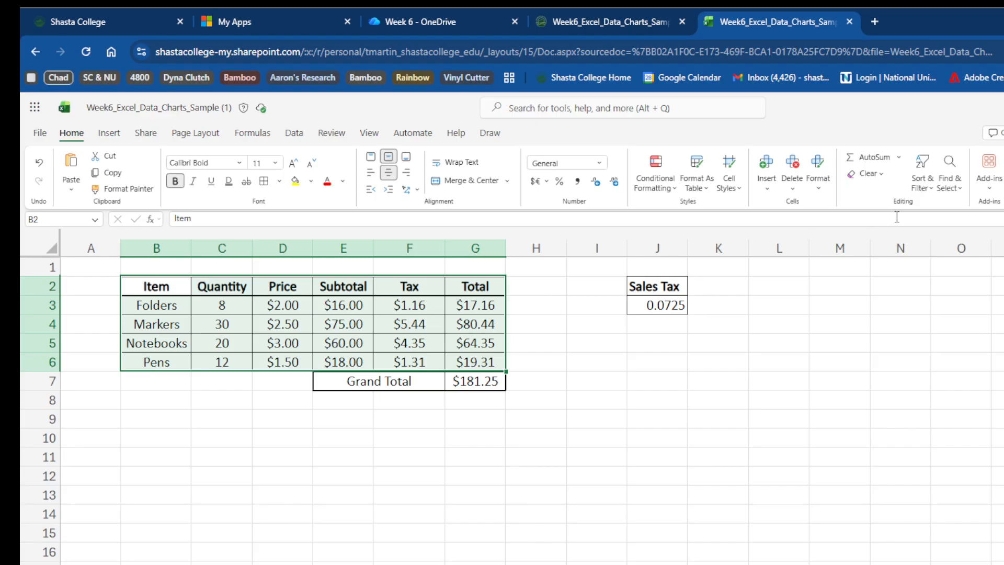
- Custom sort the table by the Total column in ascending order
left_click(920, 193)
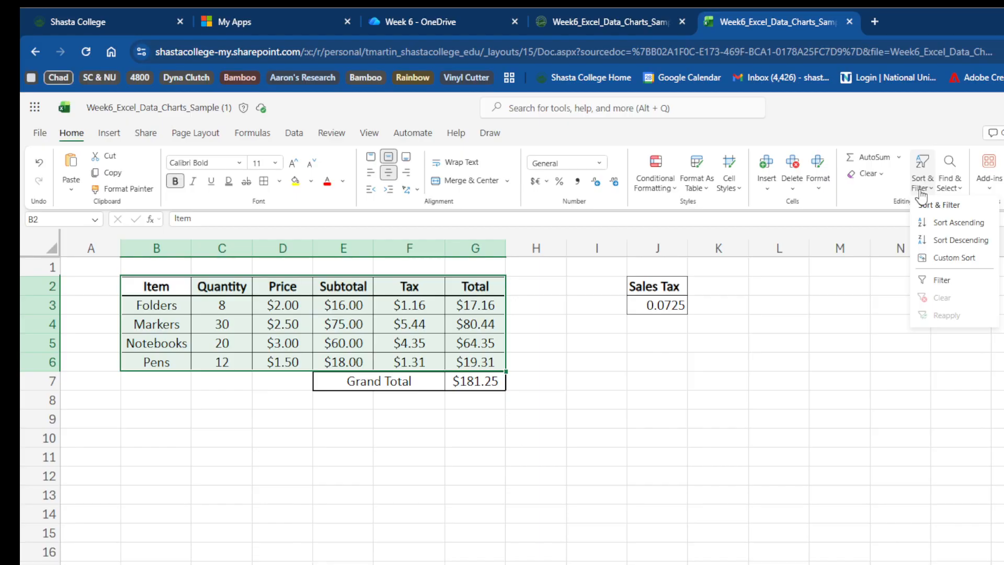
left_click(941, 260)
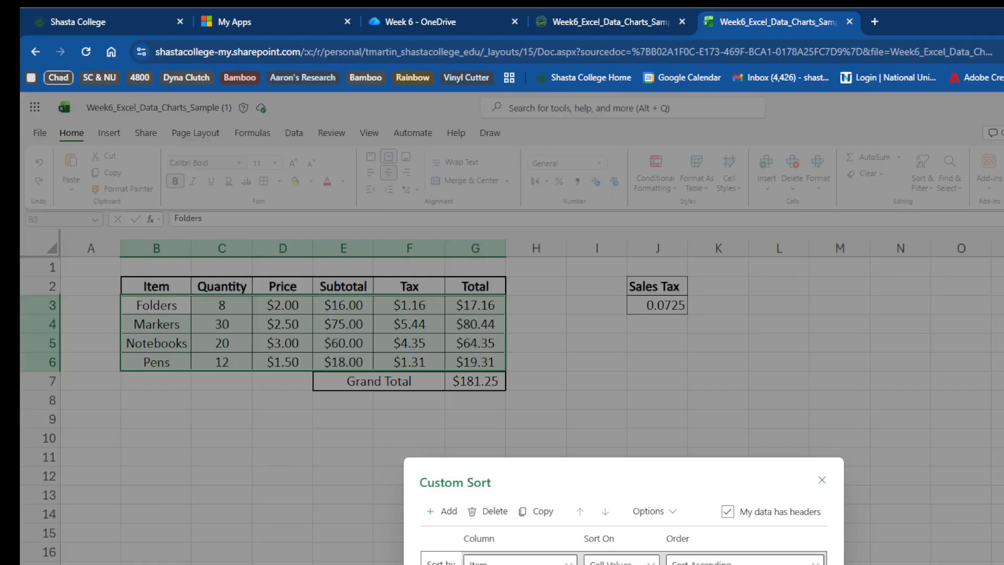
left_click_drag(669, 471, 655, 430)
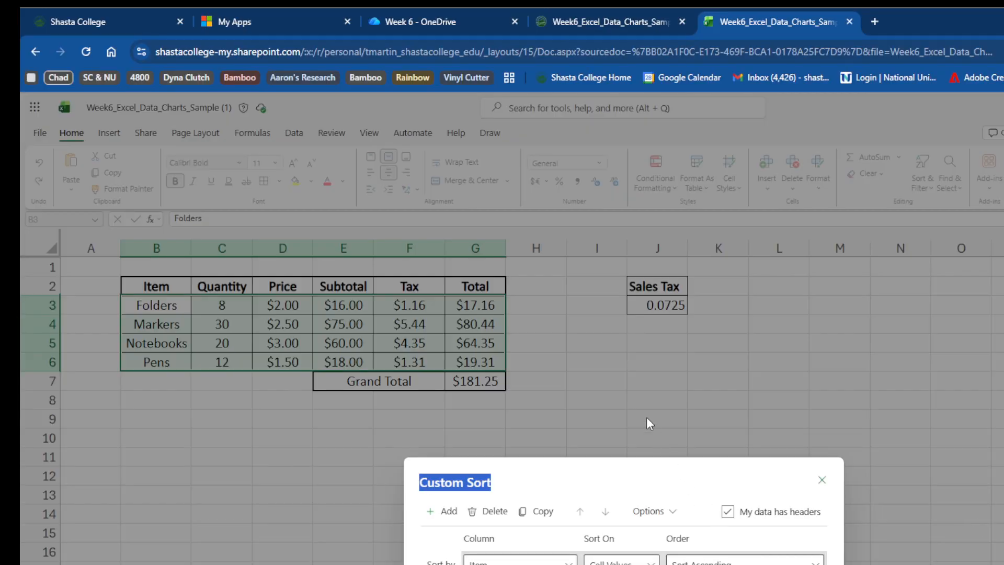
left_click_drag(695, 466, 635, 375)
left_click(704, 463)
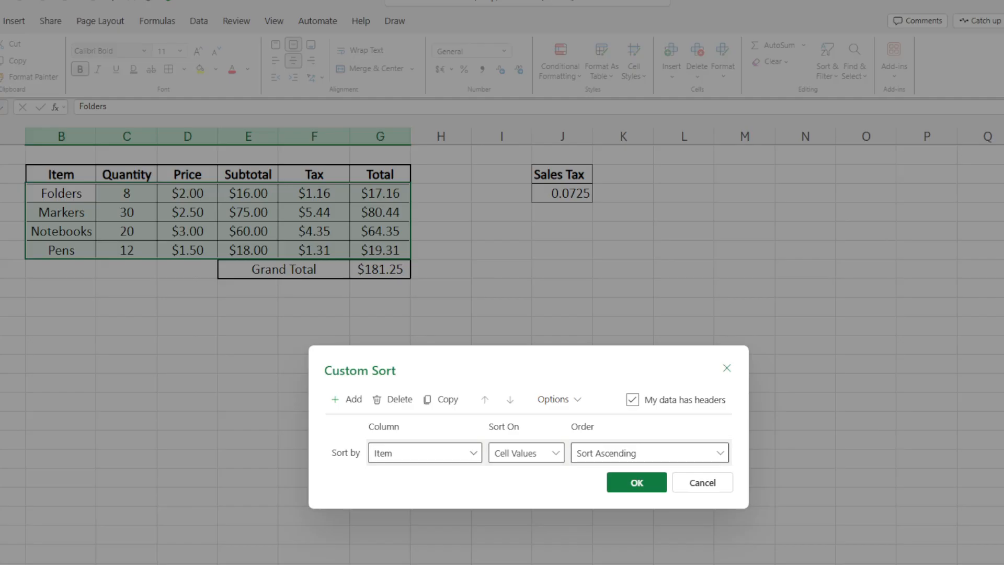
left_click(473, 453)
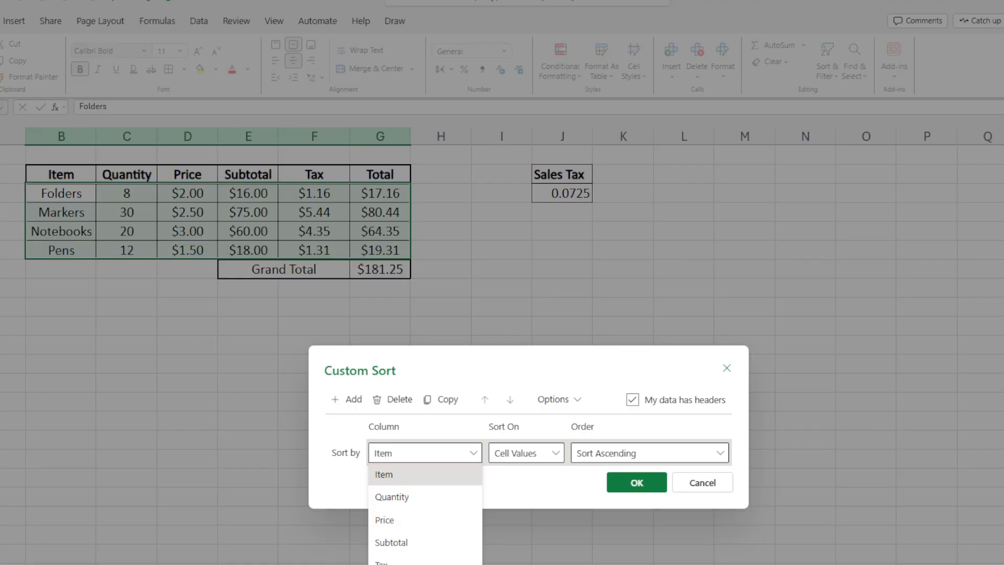
left_click(392, 564)
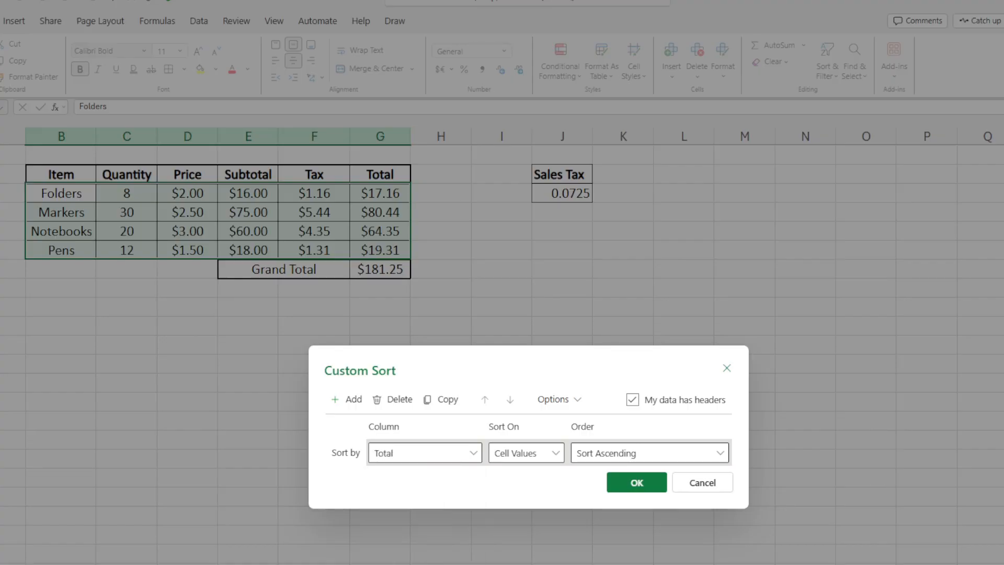
left_click(636, 486)
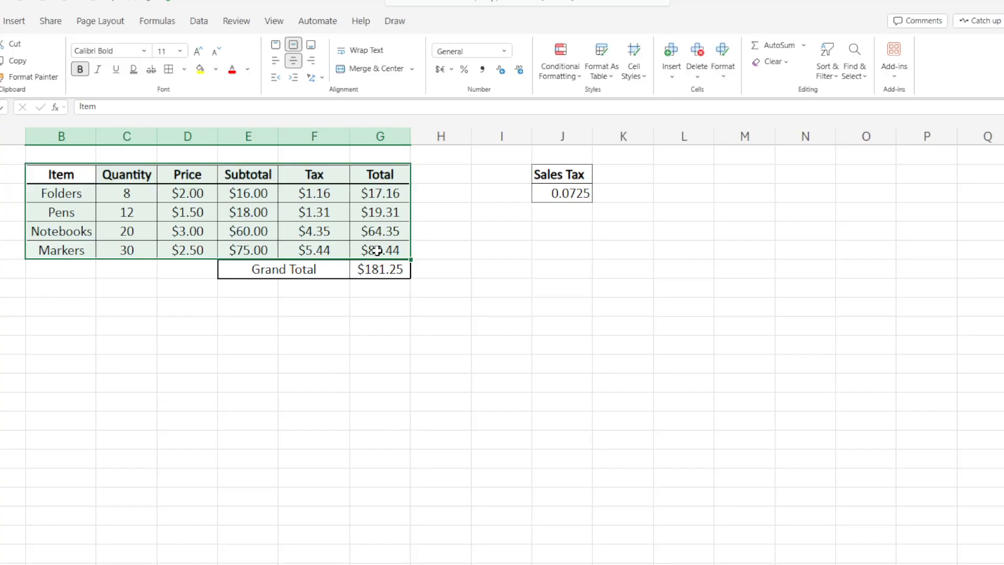
- Custom sort the table by the Total column in descending order
left_click(823, 73)
left_click(852, 152)
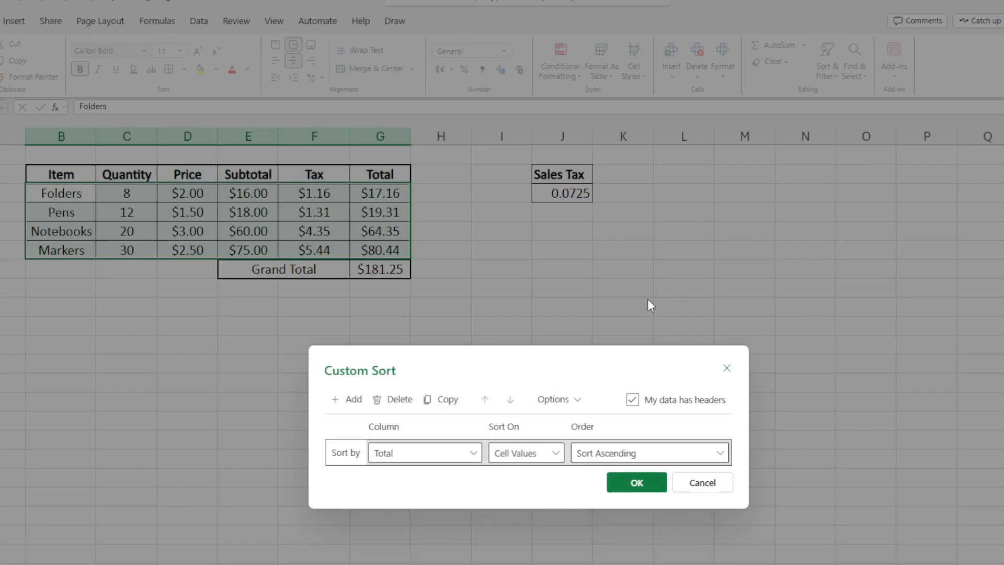
left_click(670, 451)
left_click(622, 497)
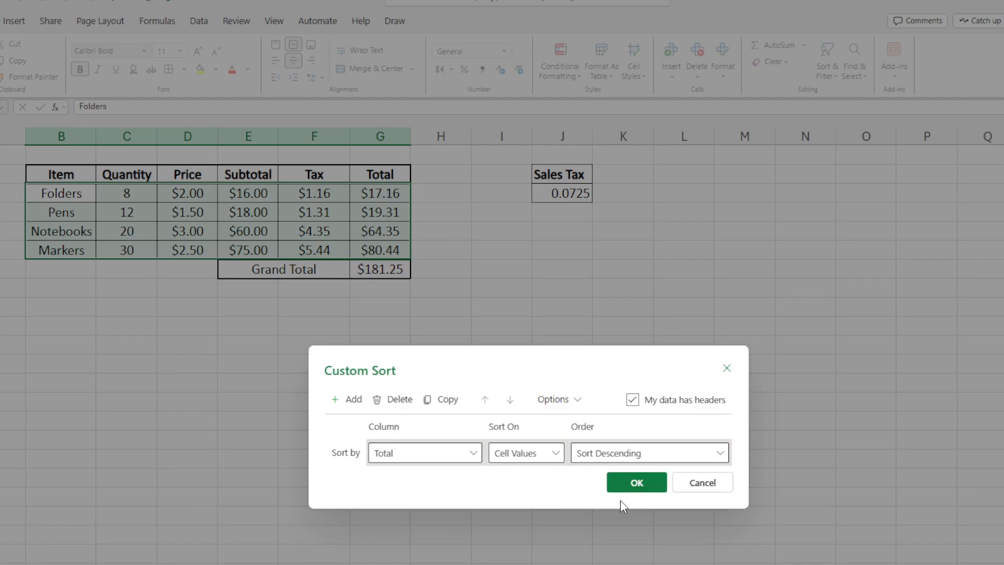
left_click(637, 484)
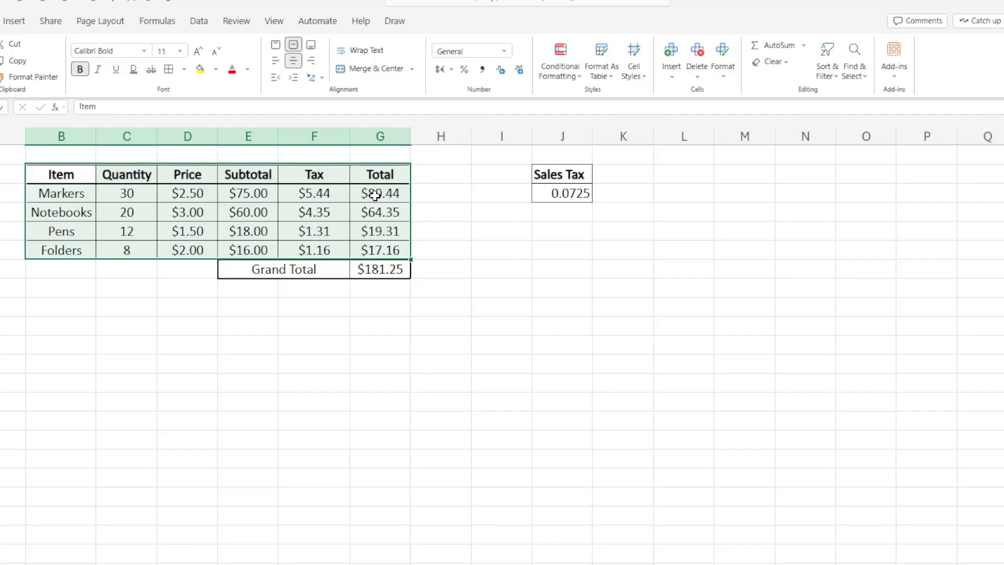
left_click(445, 380)
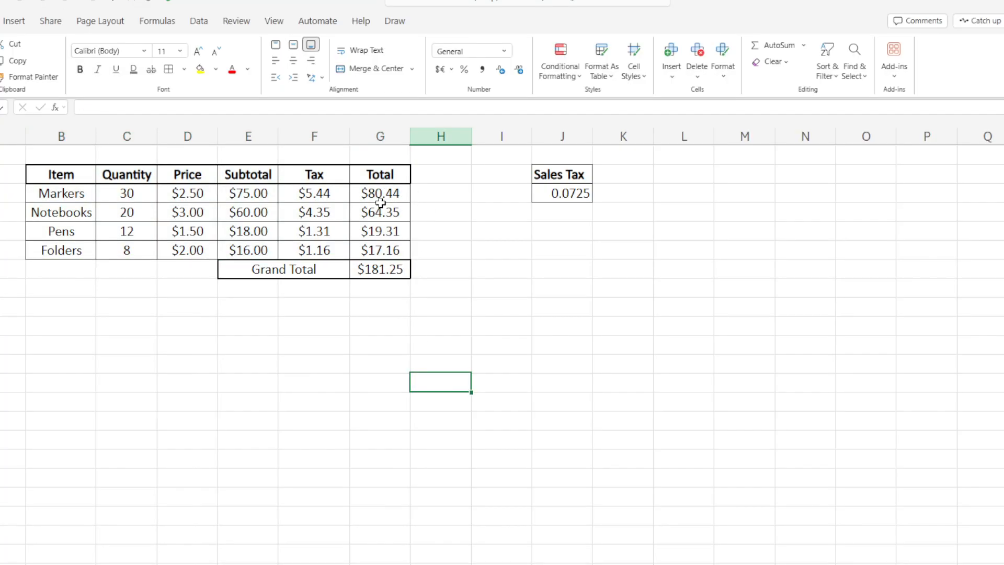
left_click_drag(54, 171, 365, 244)
left_click(352, 399)
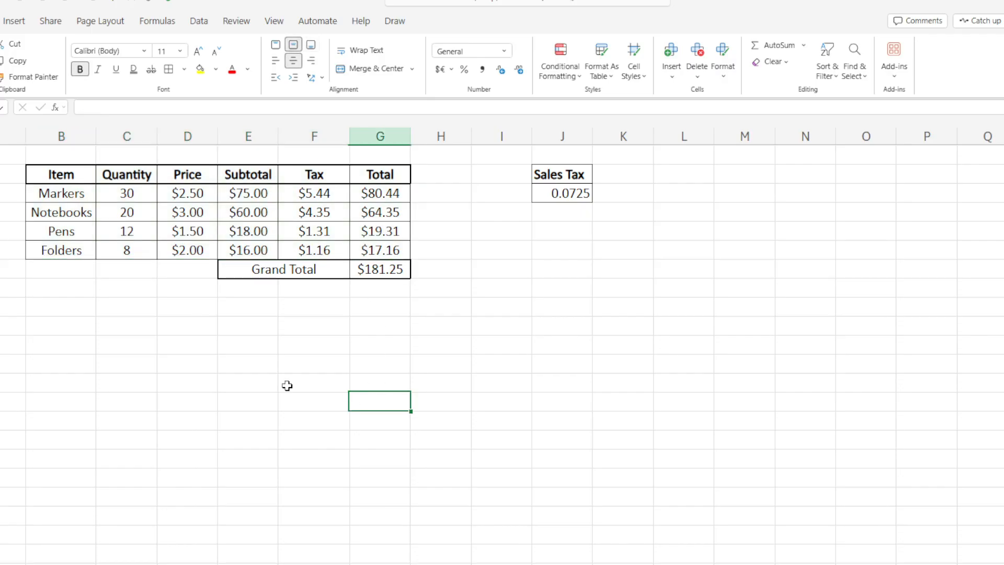
- Sort only the Item column B3:B6 ascending without expanding the selection
left_click_drag(62, 173, 62, 252)
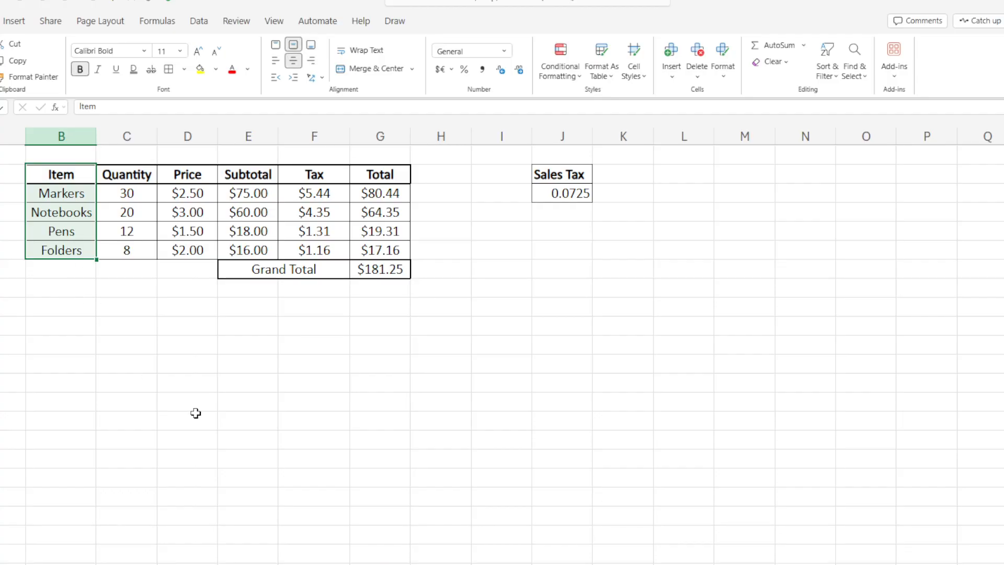
left_click(819, 82)
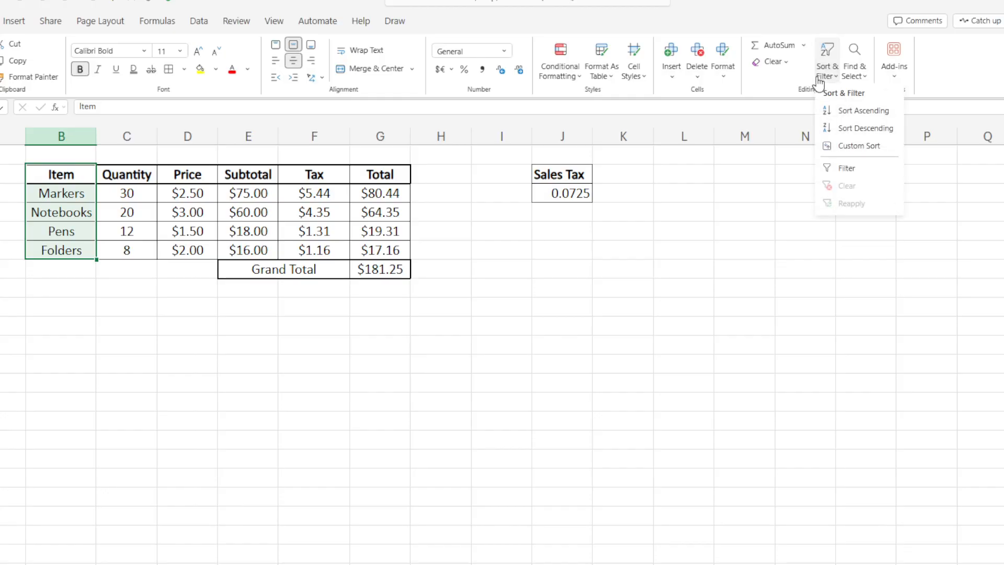
left_click(843, 114)
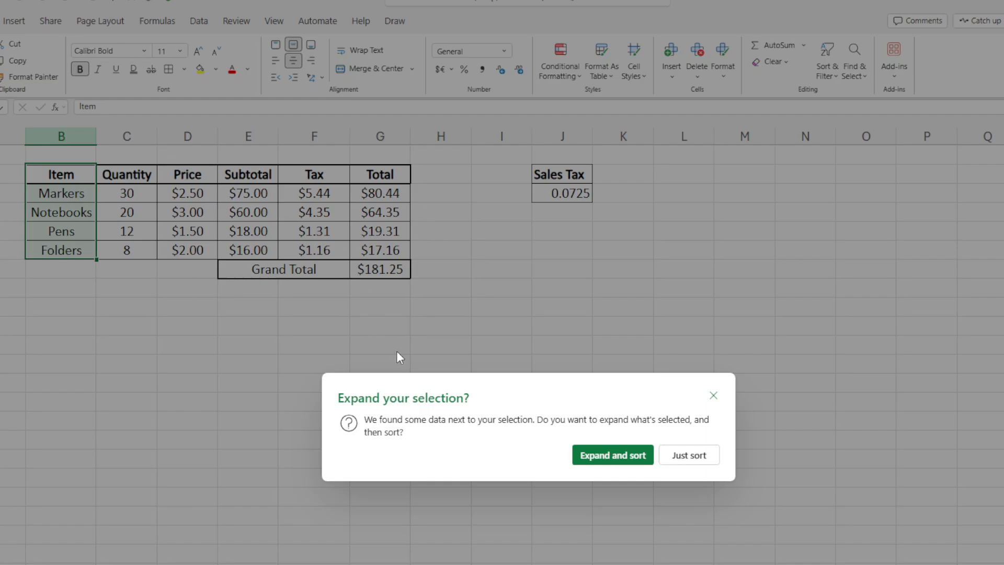
left_click(689, 456)
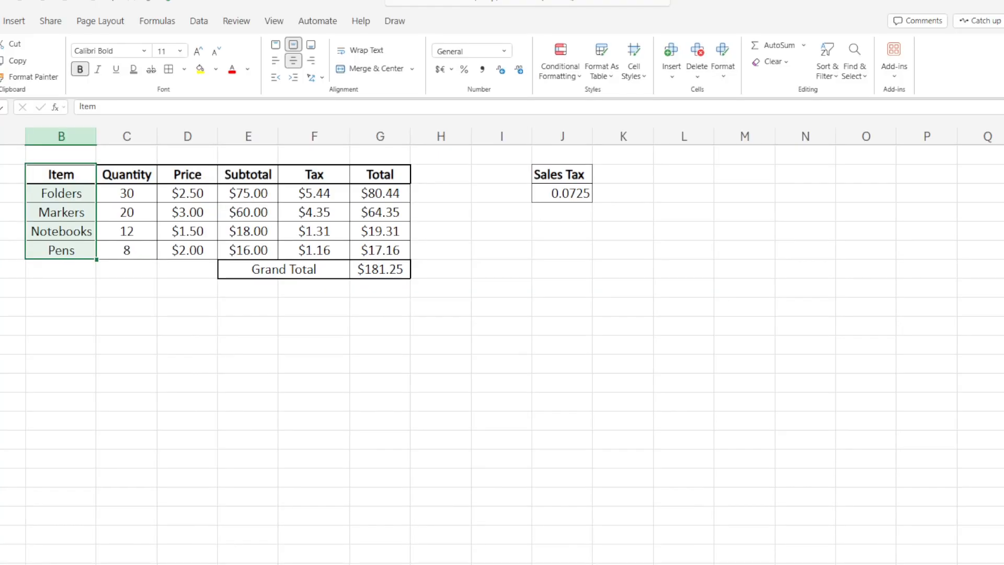
- Undo the Item-only sort
left_click(186, 457)
key("ctrl+z")
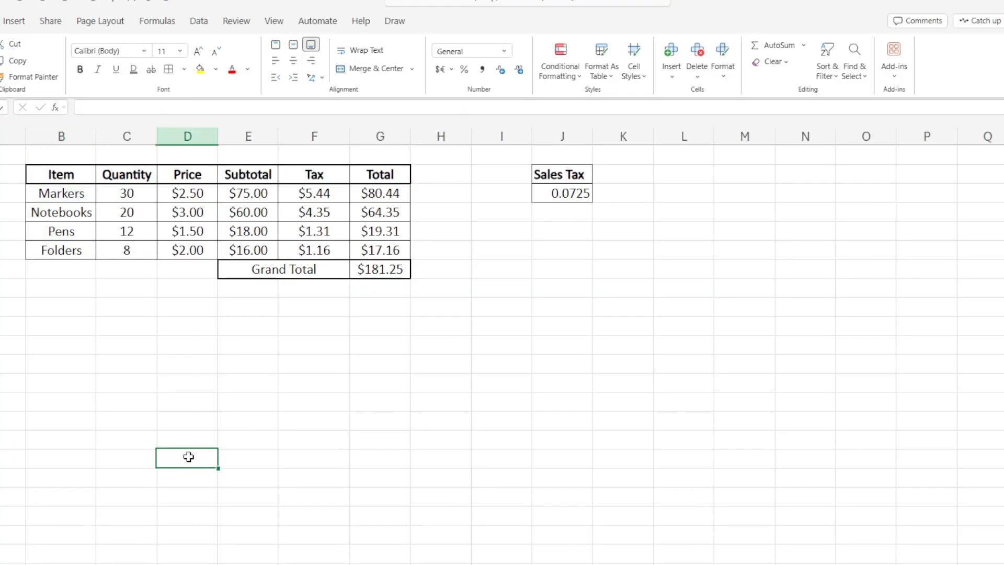
left_click(188, 385)
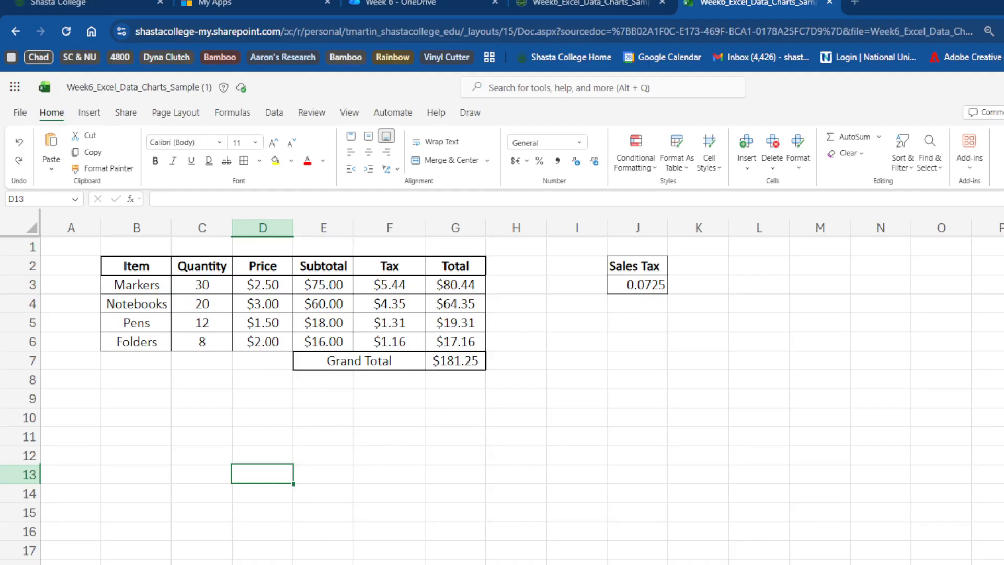
left_click(229, 456)
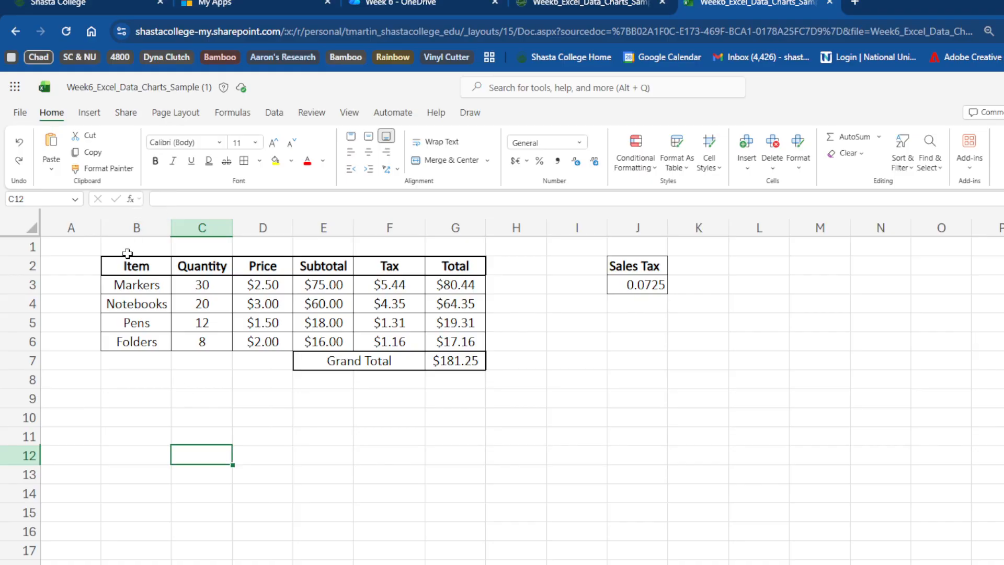
left_click_drag(110, 266, 451, 344)
left_click(421, 491)
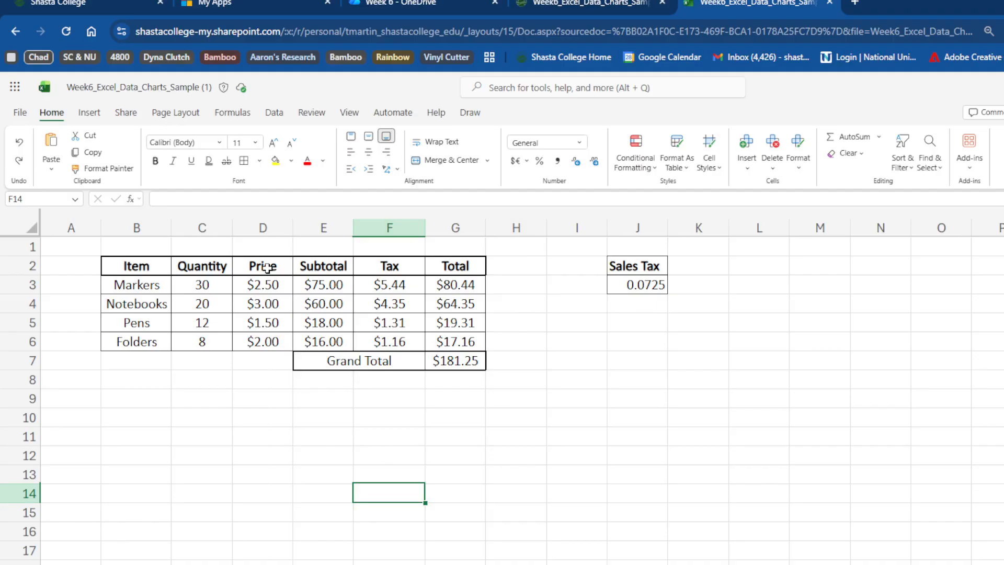
- Open Snipping Tool and capture a rectangular snip of the sorted spreadsheet
double_click(929, 4)
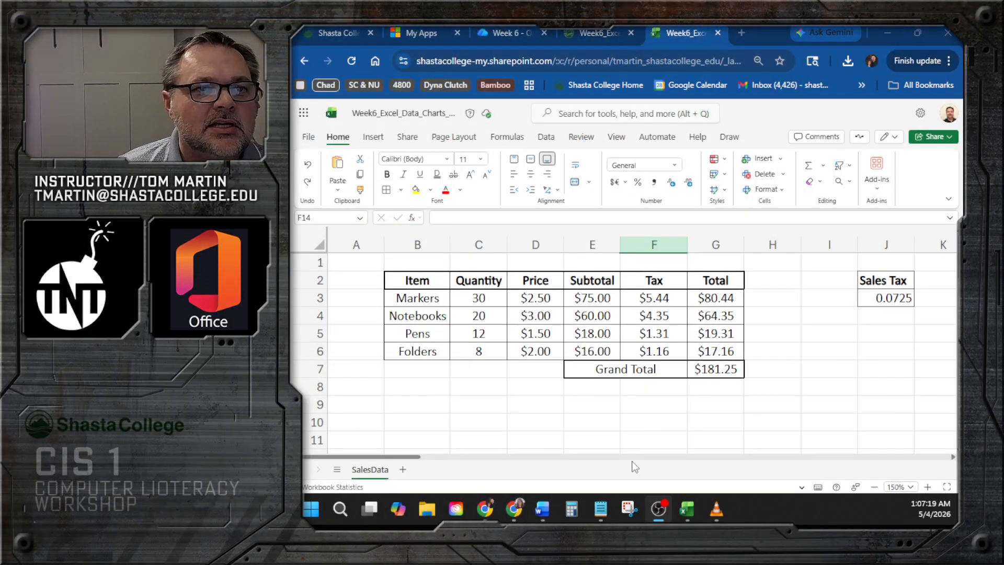
left_click(629, 511)
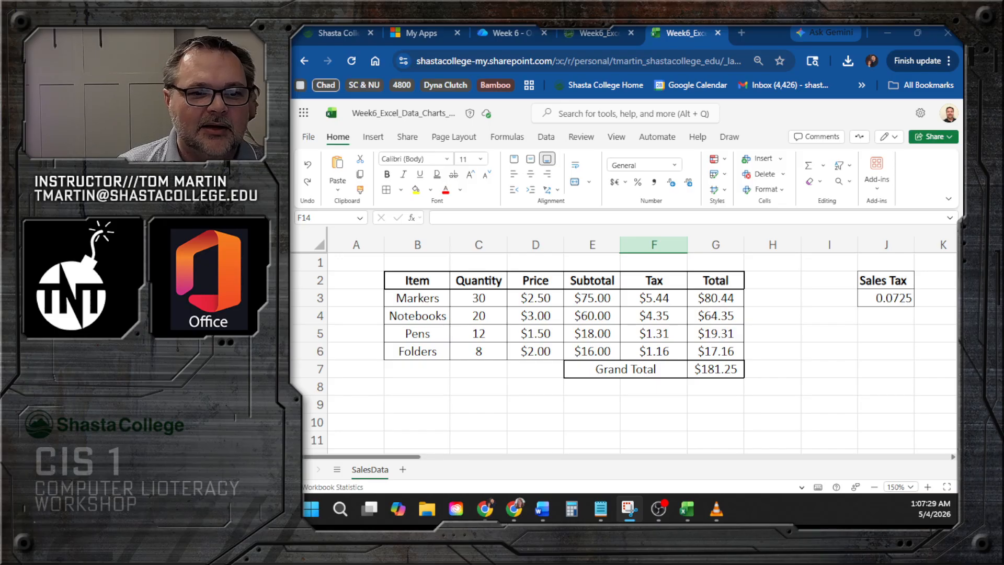
left_click_drag(899, 387, 709, 283)
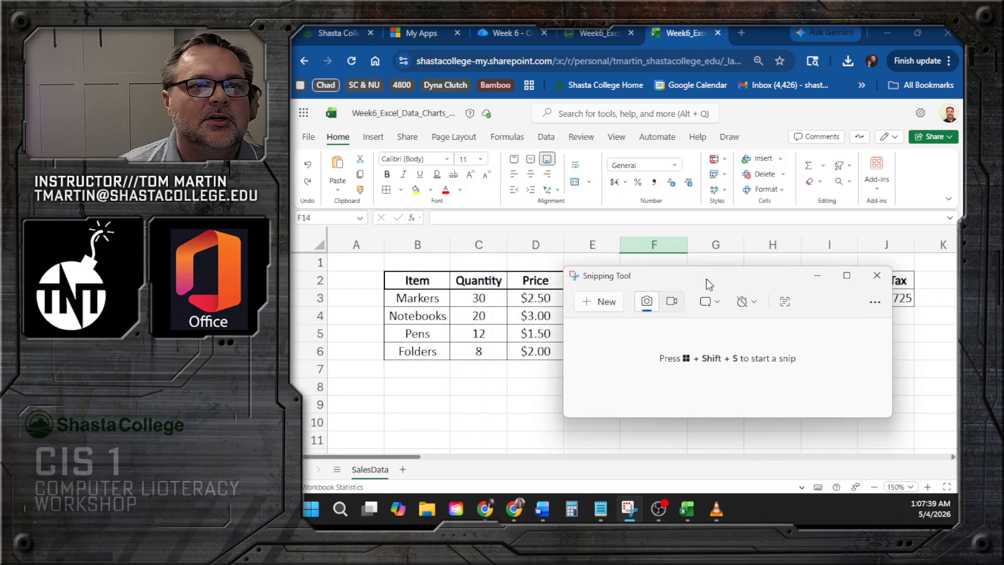
left_click(619, 307)
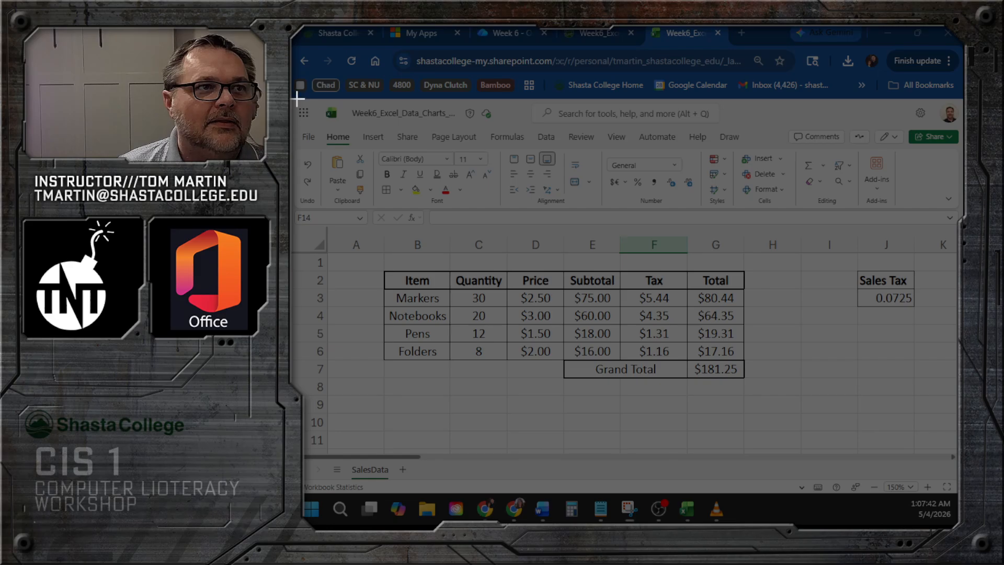
left_click_drag(298, 97, 771, 439)
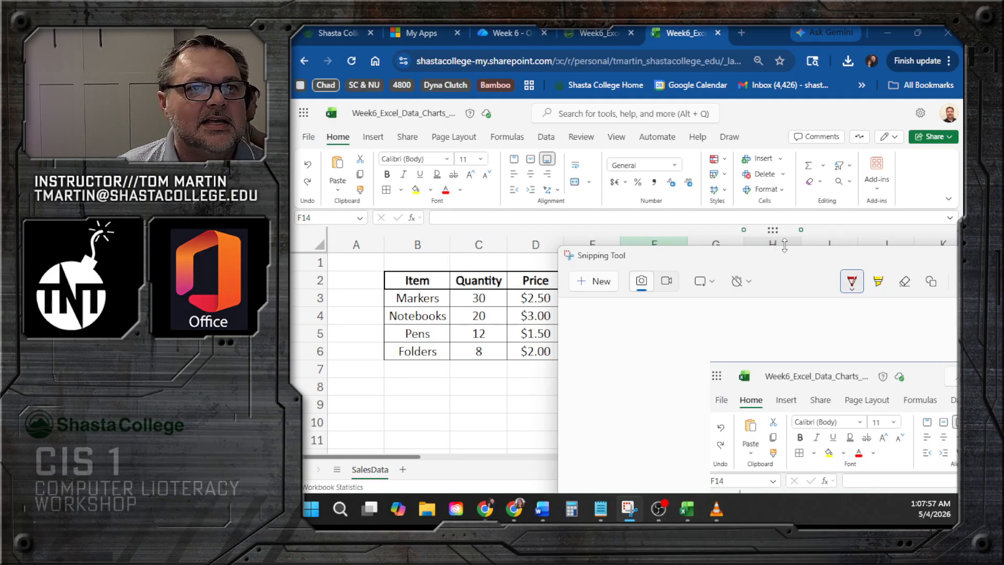
- Save the snip in Downloads as Screenshot Week 6 Sort.png, replacing the existing file
left_click_drag(784, 263, 701, 177)
left_click_drag(724, 91, 519, 39)
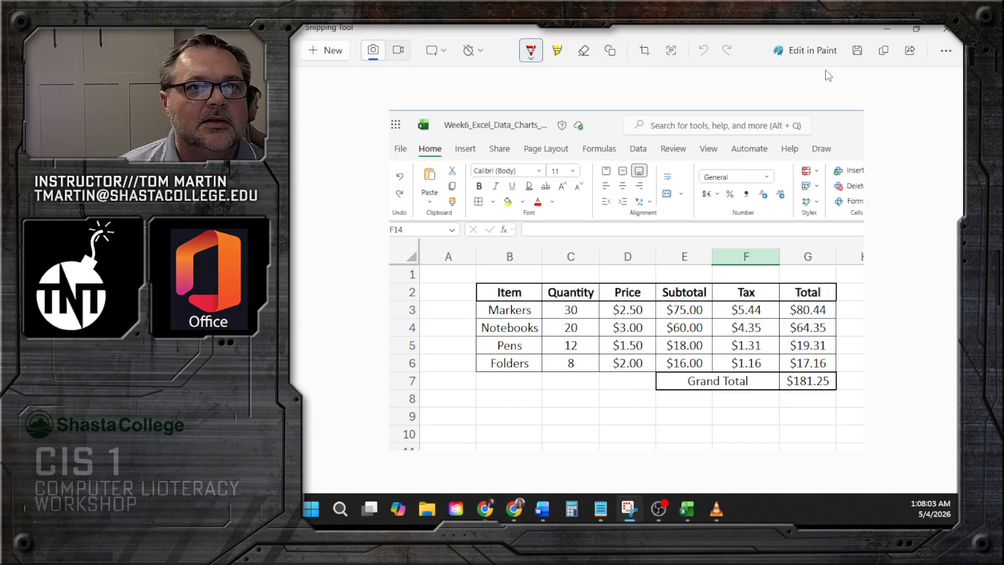
left_click(860, 52)
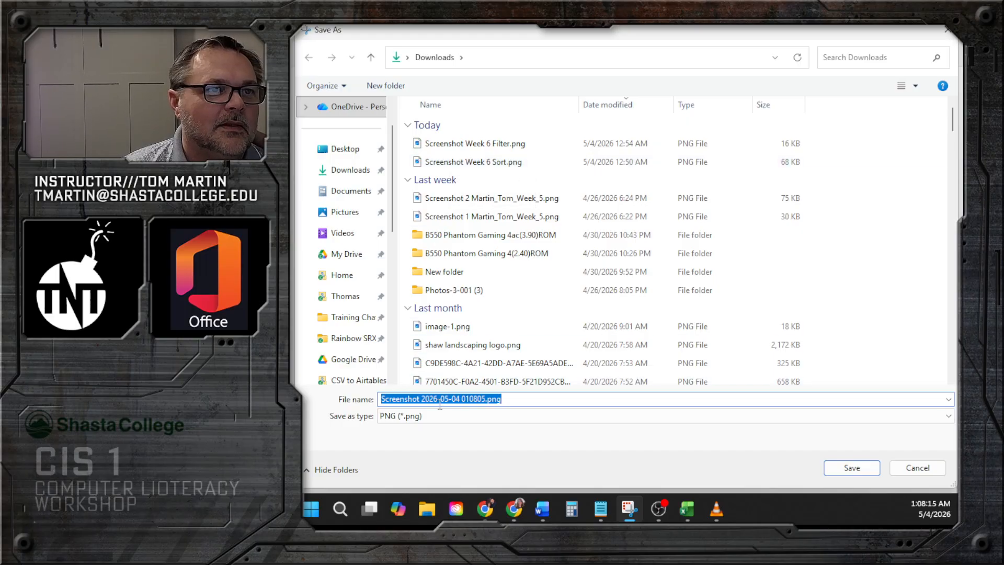
left_click(477, 162)
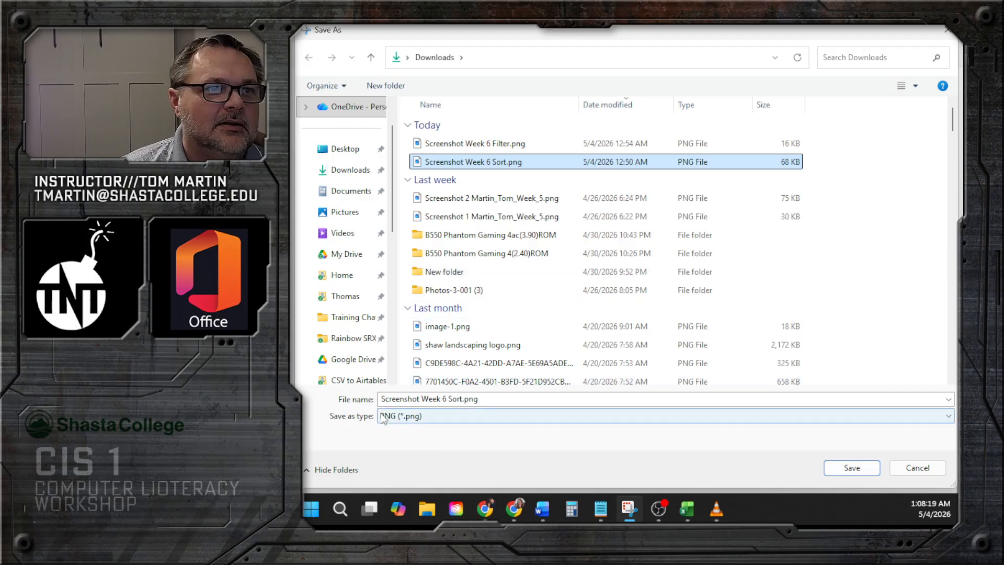
left_click(852, 468)
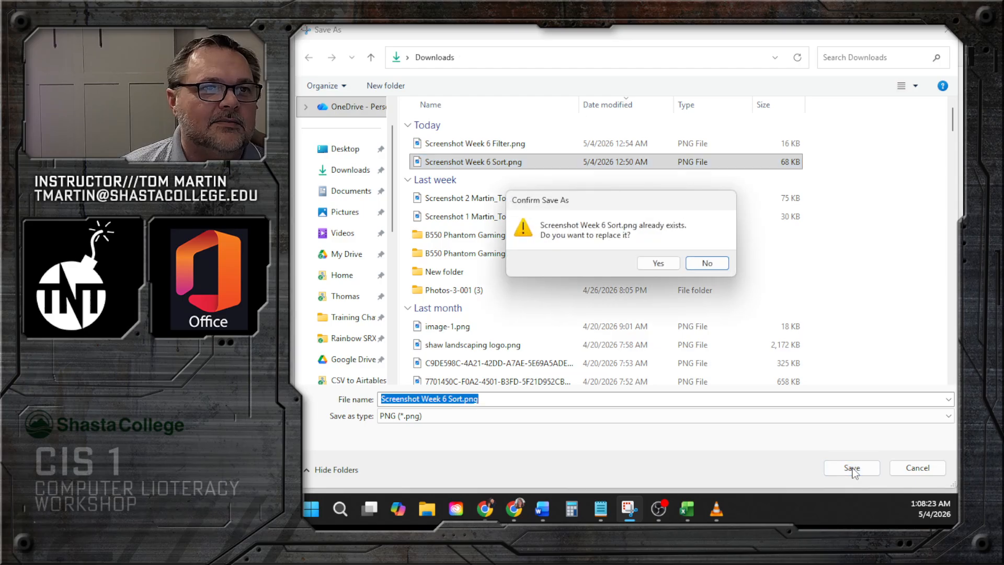
left_click(657, 264)
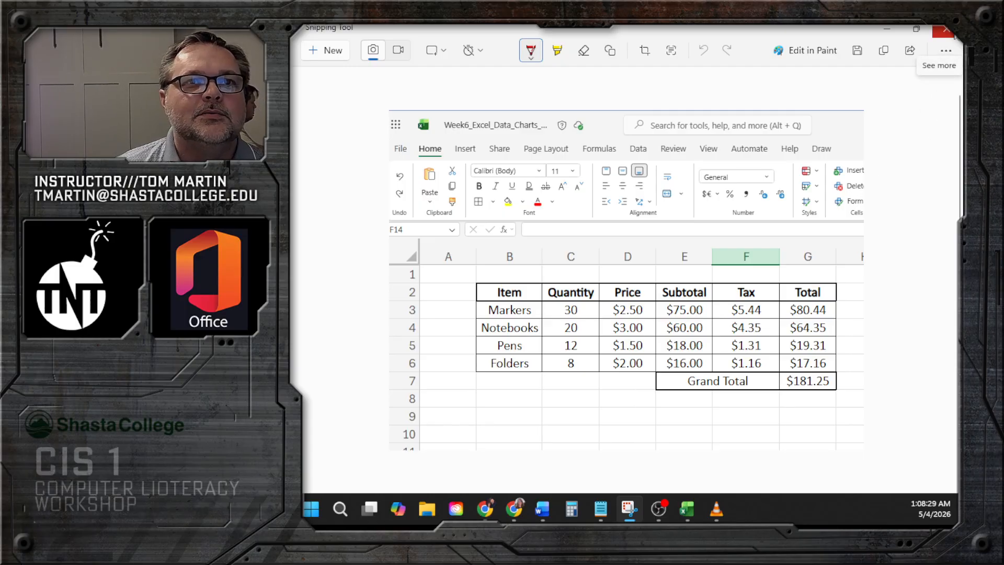
- Close Snipping Tool and maximize the browser window again
left_click(952, 32)
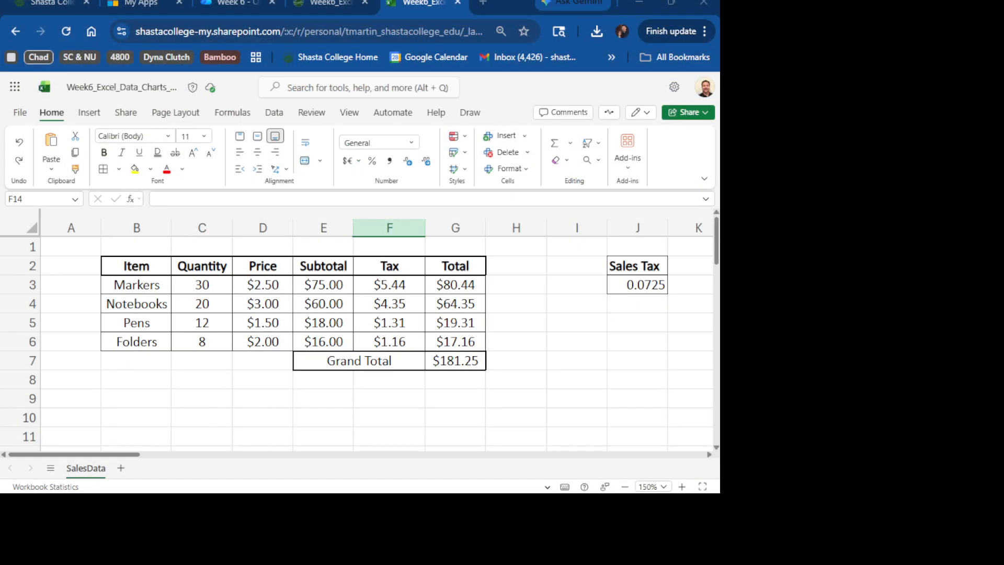
left_click_drag(512, 12, 503, 14)
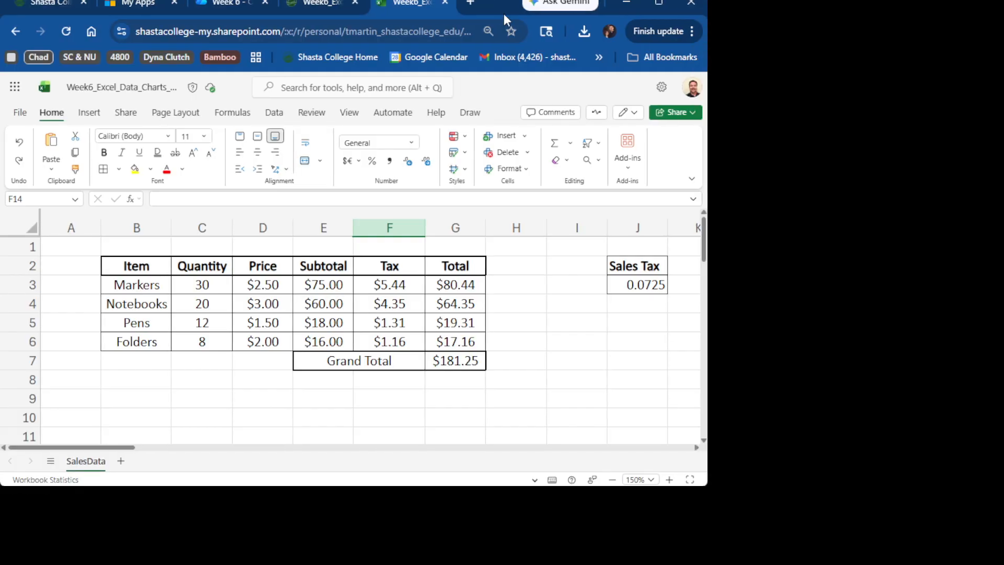
double_click(504, 14)
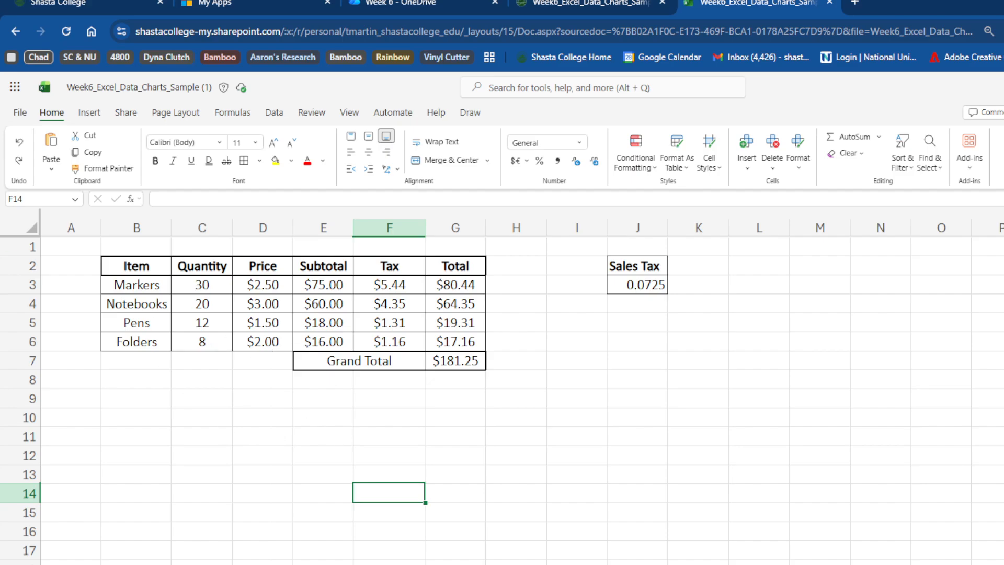
- Turn on filter buttons for the sales table B2:G6
left_click_drag(137, 269, 471, 343)
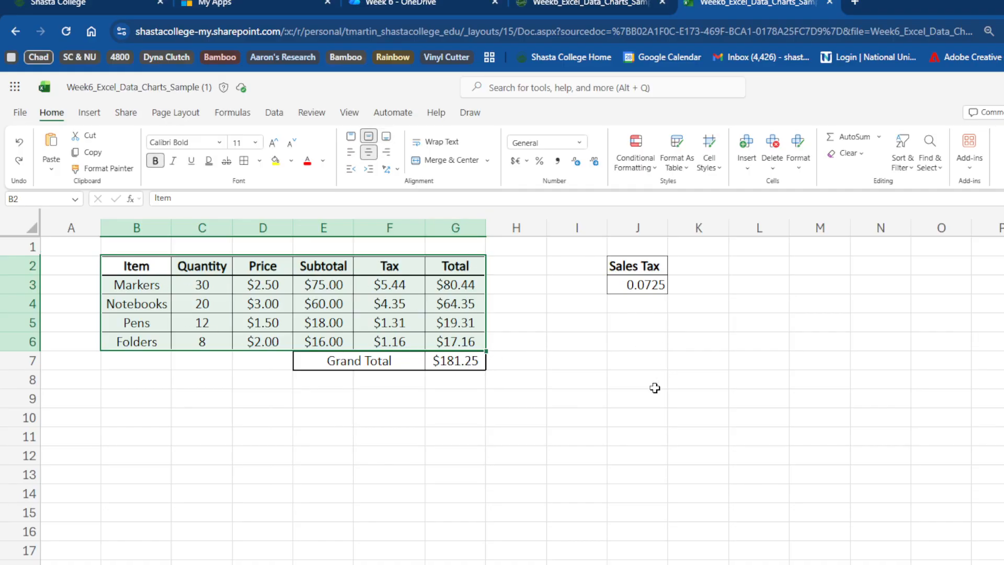
left_click(899, 167)
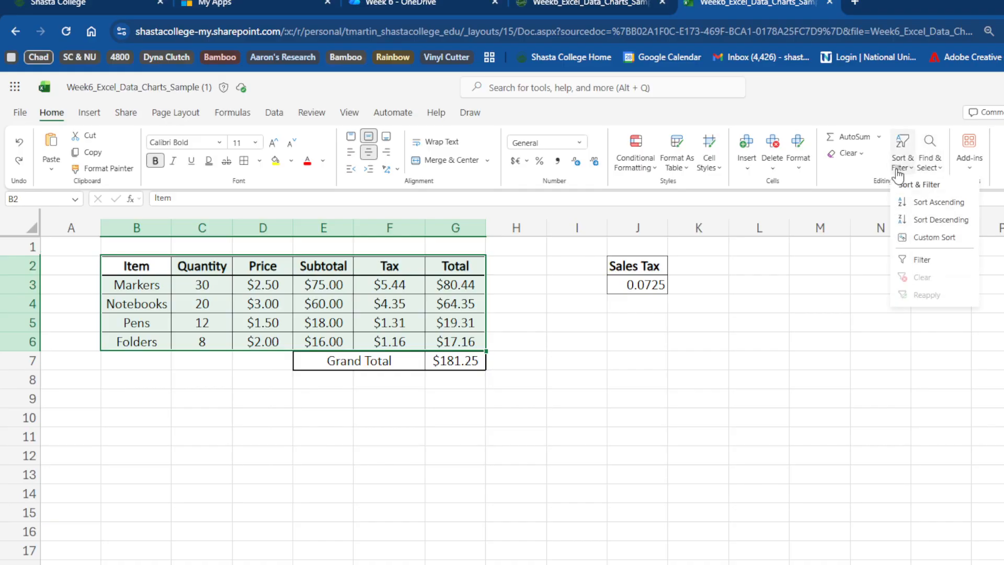
left_click(926, 264)
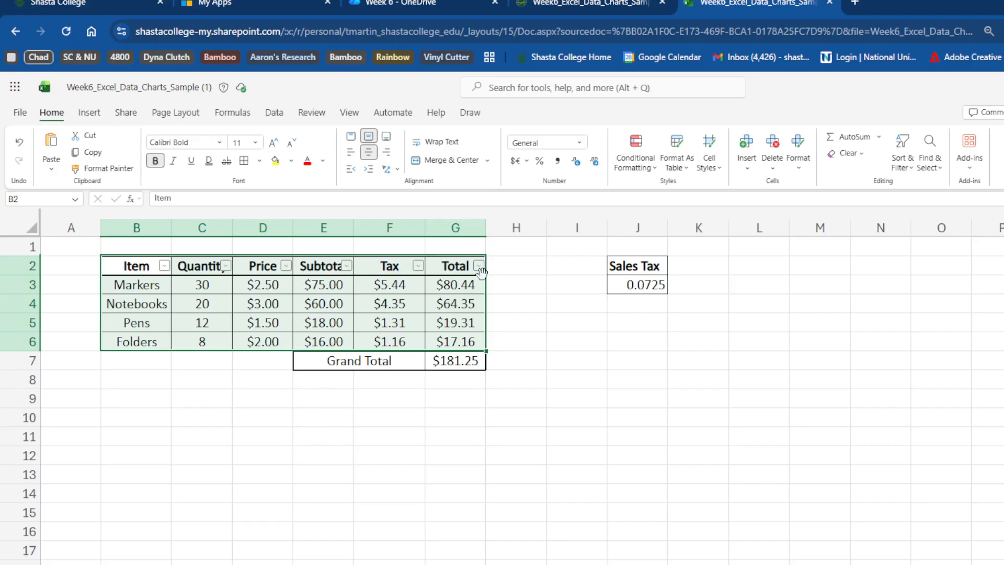
- Filter the Item column to show only Markers
left_click(521, 286)
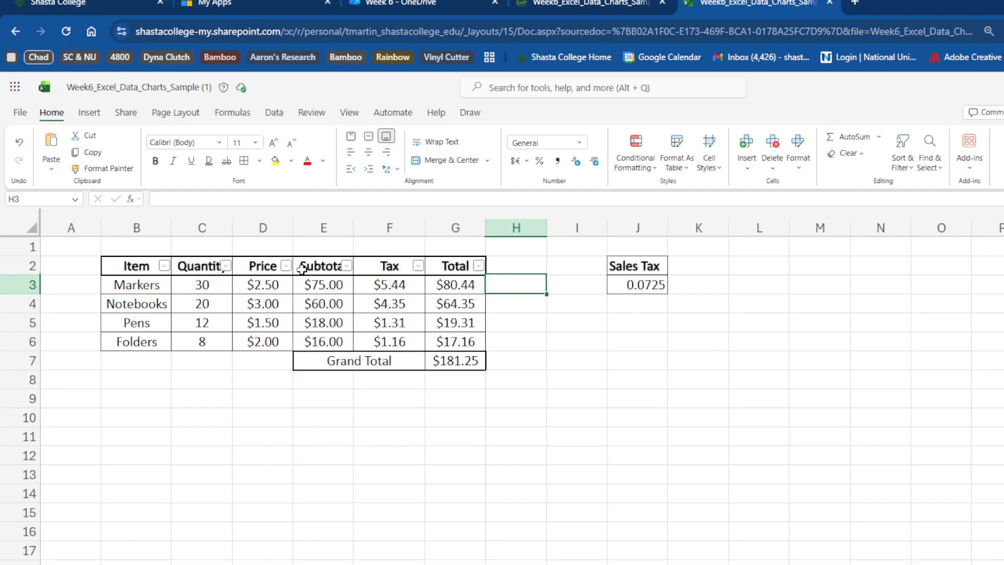
left_click(164, 266)
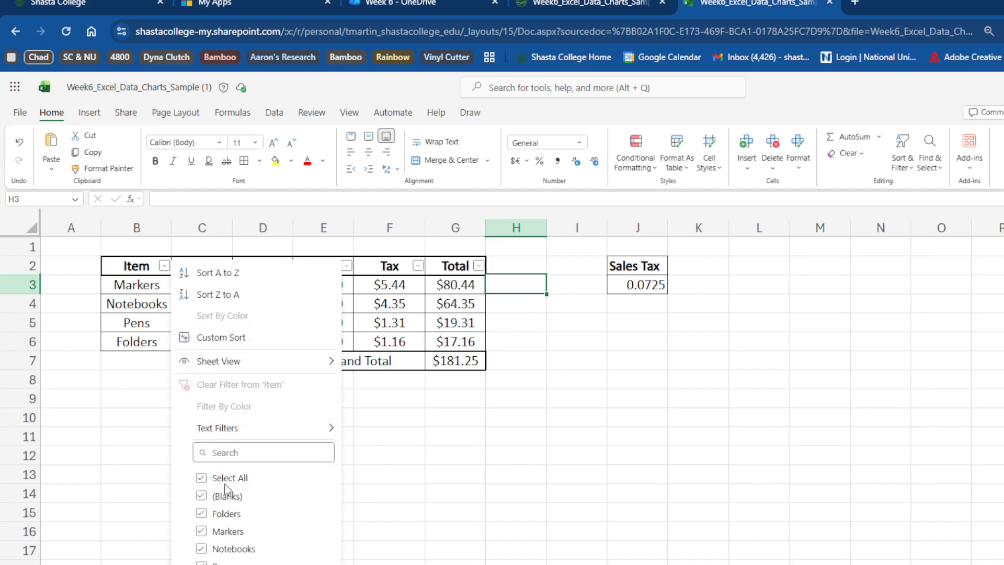
left_click(201, 477)
left_click(202, 530)
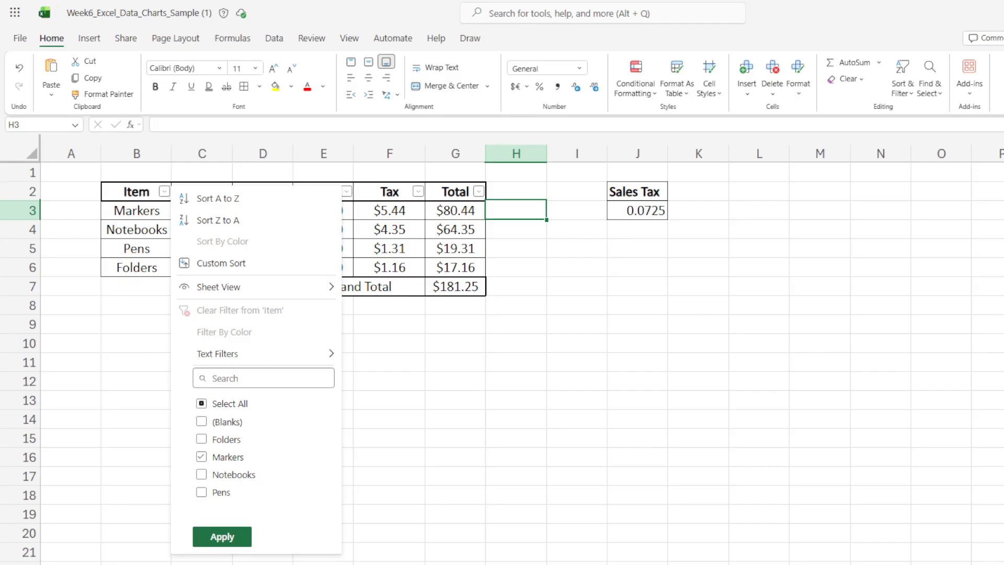
left_click(210, 544)
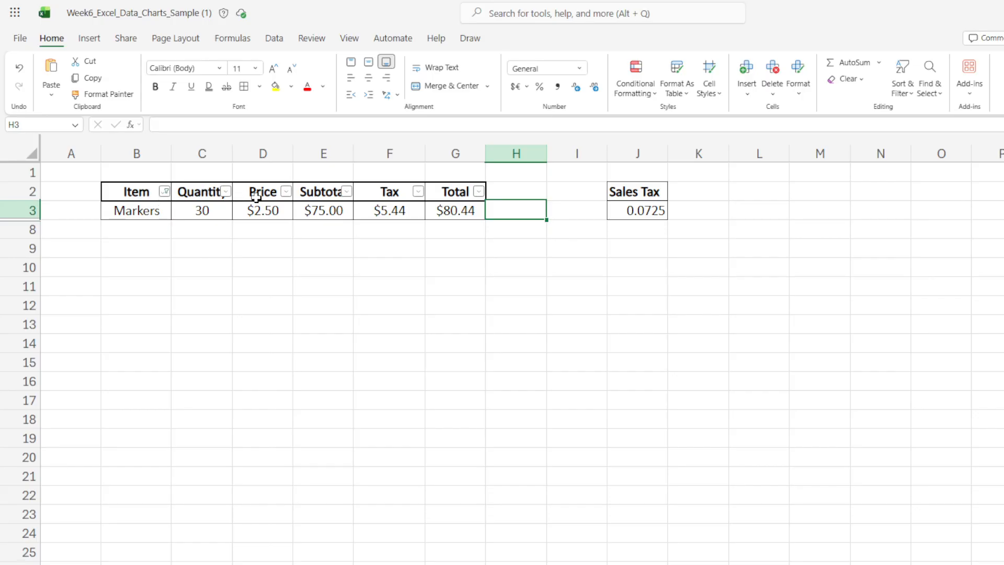
- Reselect all items in the Item filter to show every row again
left_click(164, 193)
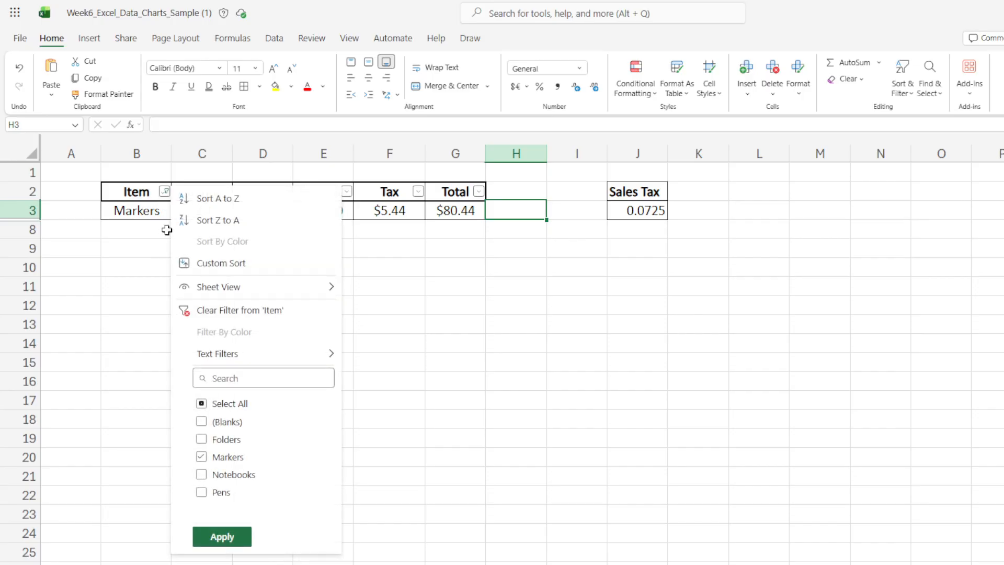
left_click(202, 405)
left_click(225, 537)
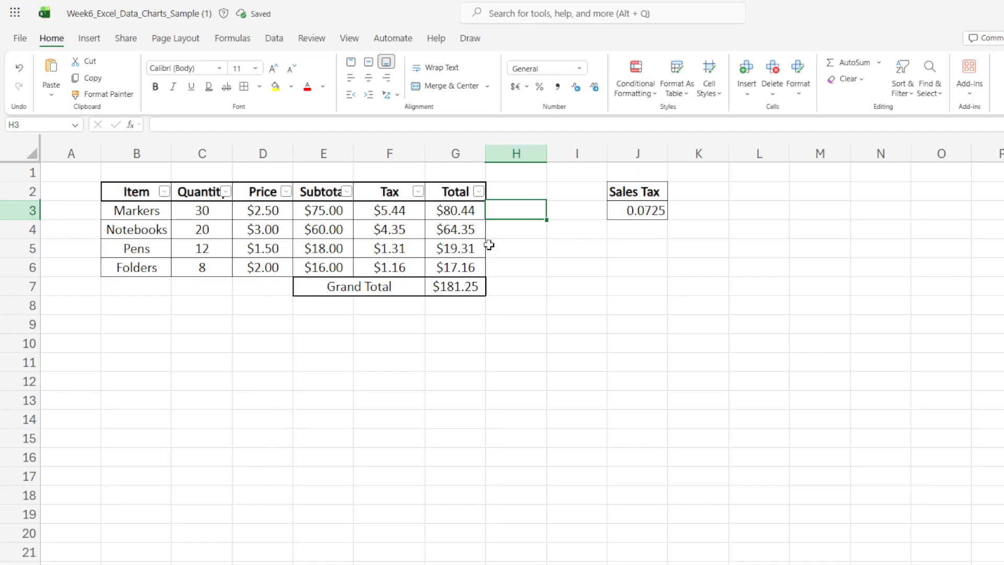
- Filter the Total column to show only the $80.44 row
left_click(479, 191)
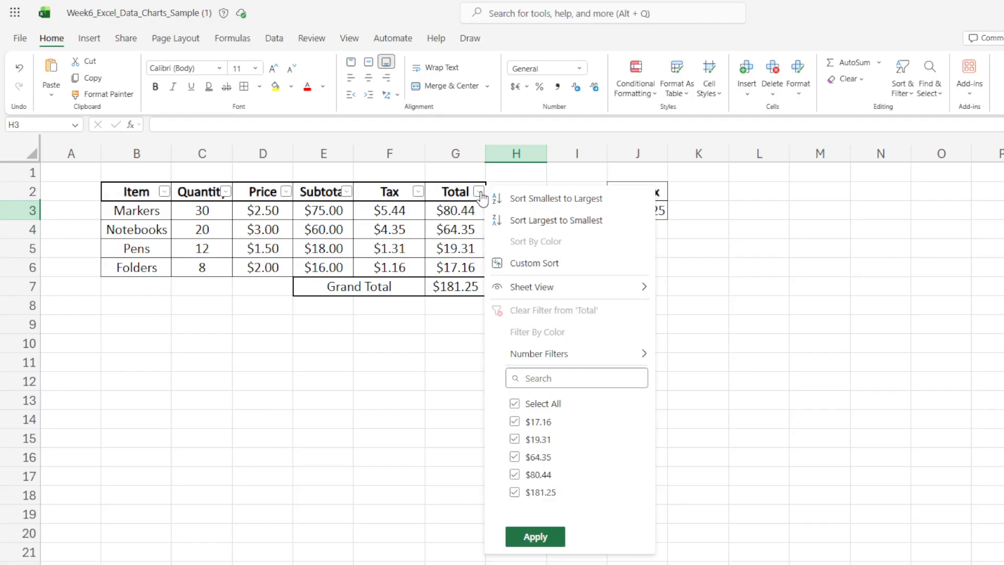
left_click(515, 403)
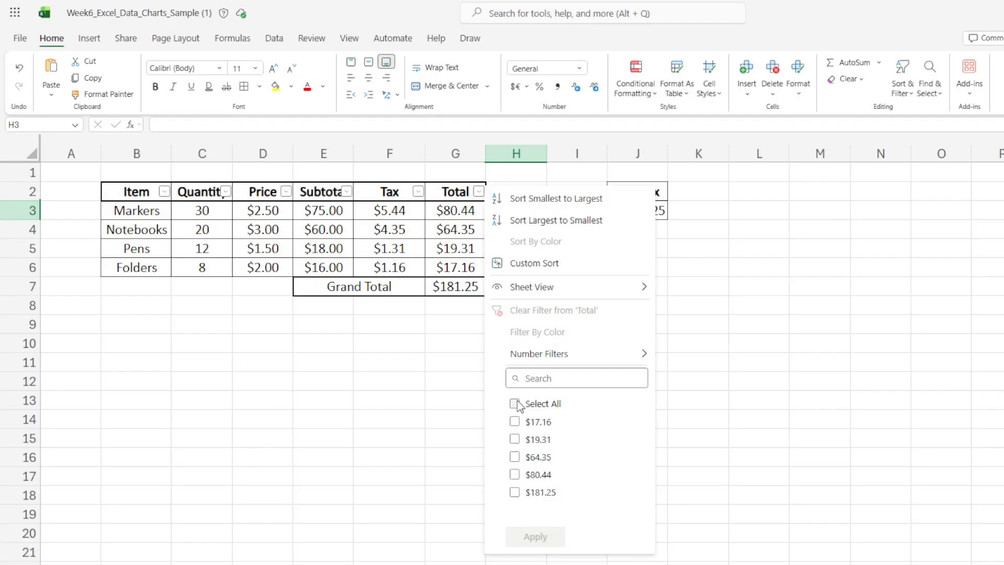
left_click(515, 475)
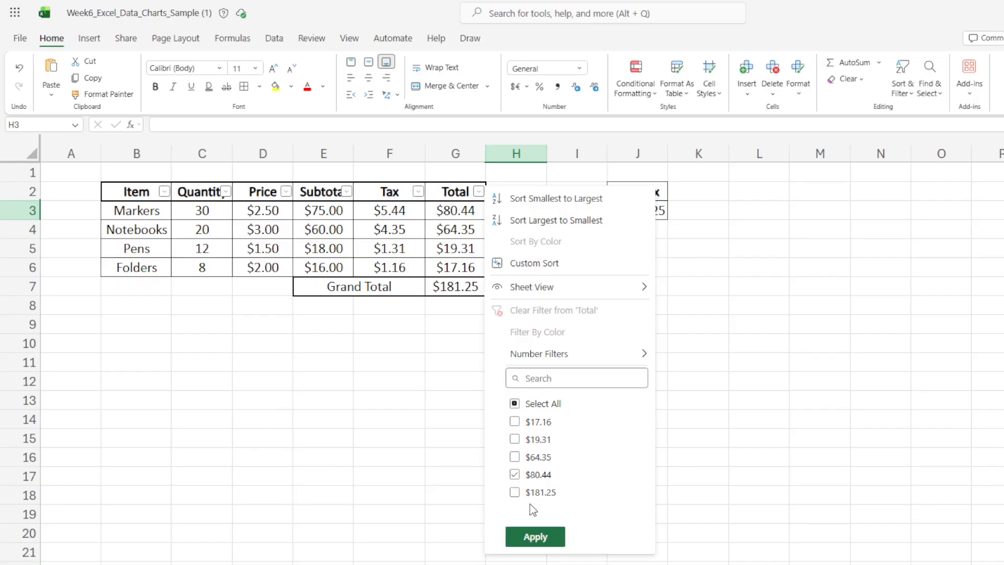
left_click(532, 538)
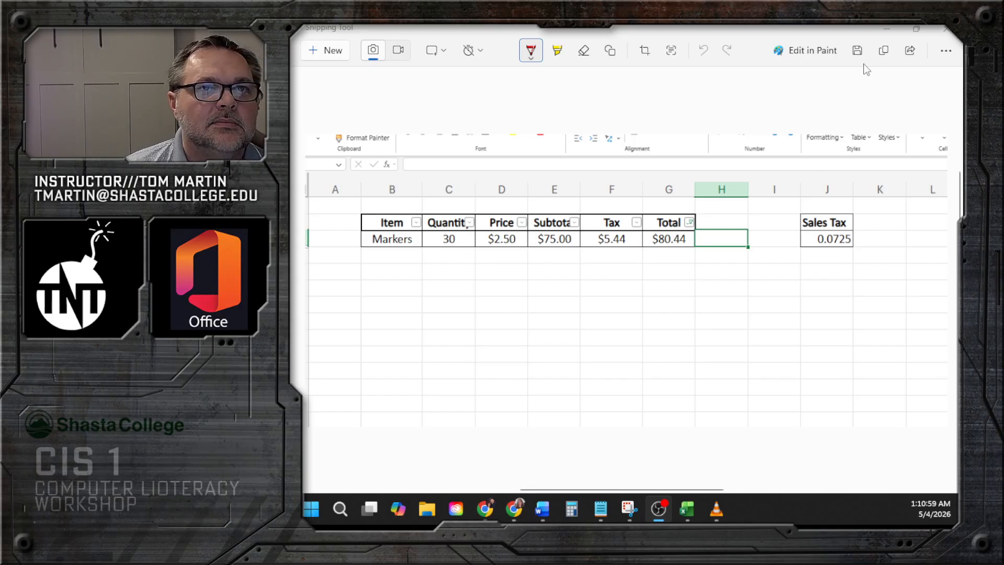
- Save the snip of the filtered table in Downloads as Screenshot Week 6 Filter.png, replacing the existing file
left_click(857, 50)
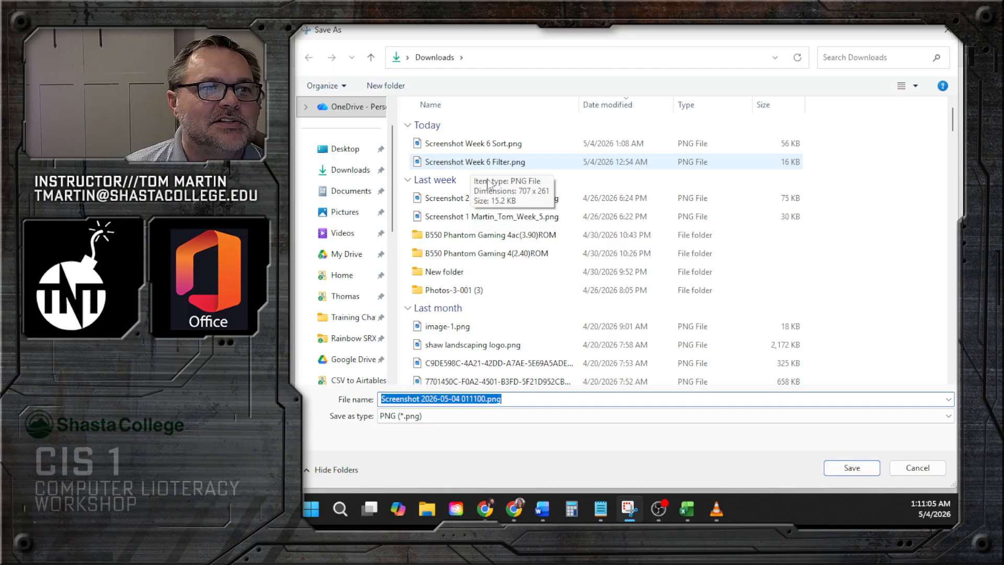
left_click(451, 399)
type("4thsrwgh")
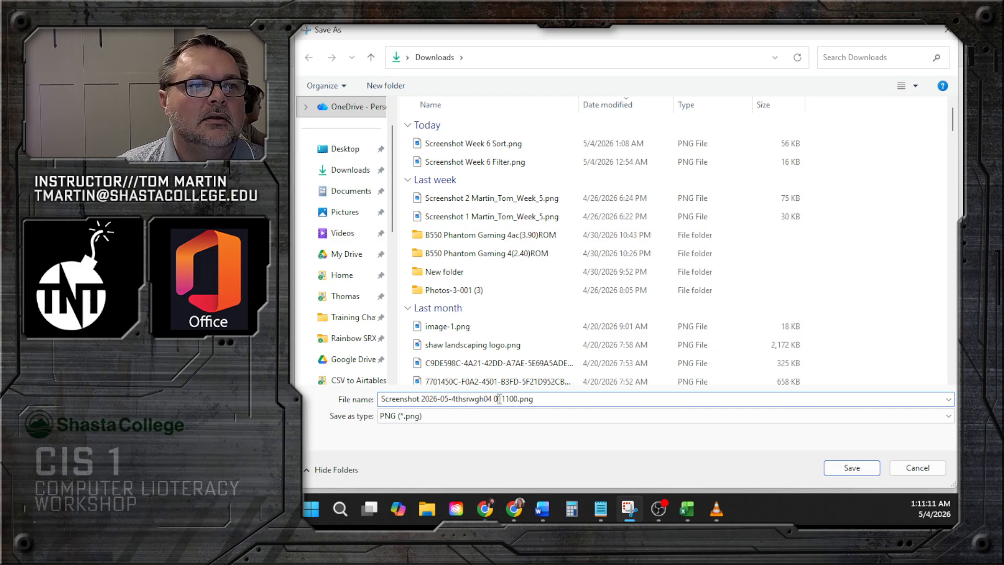
left_click_drag(533, 399, 378, 398)
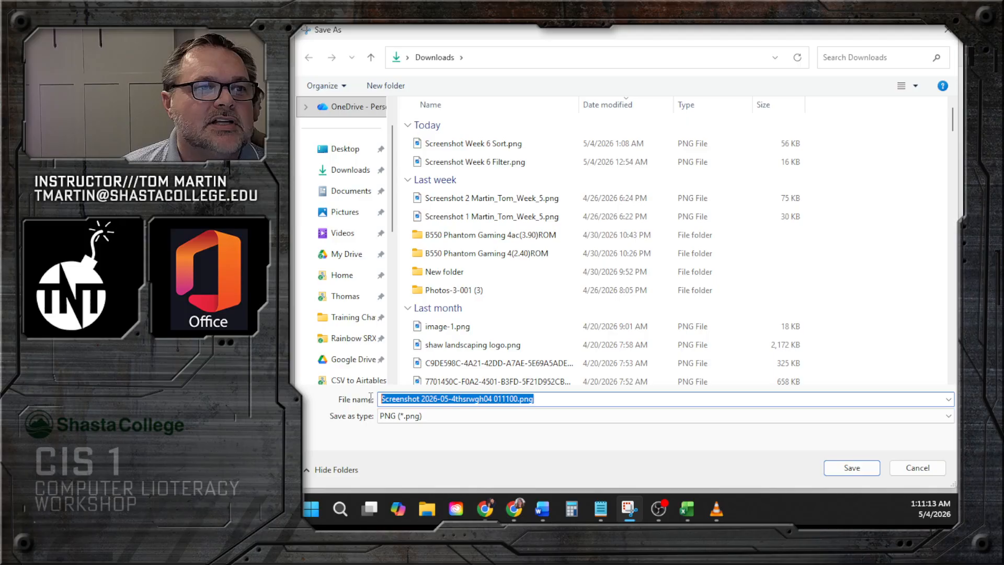
left_click(486, 163)
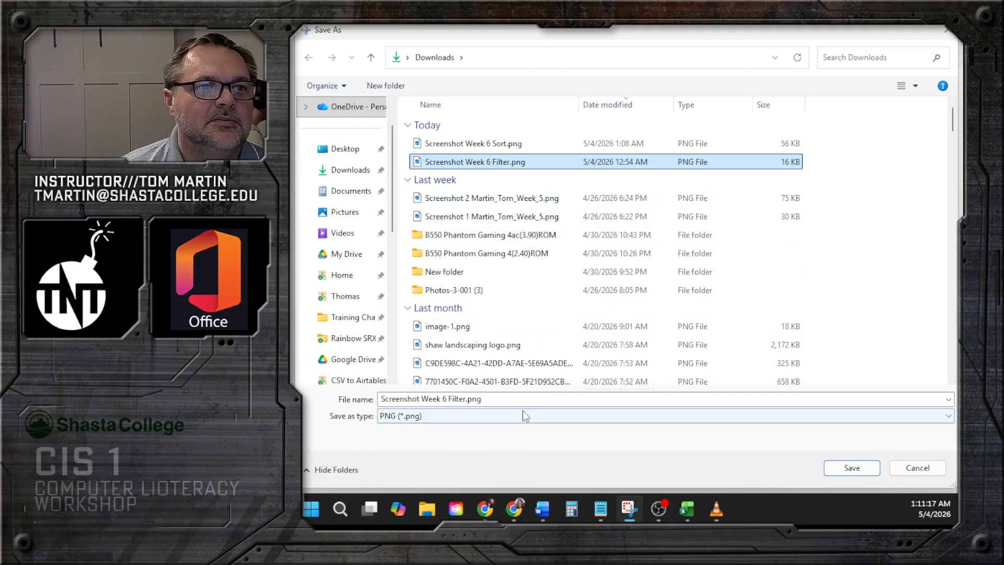
left_click(848, 468)
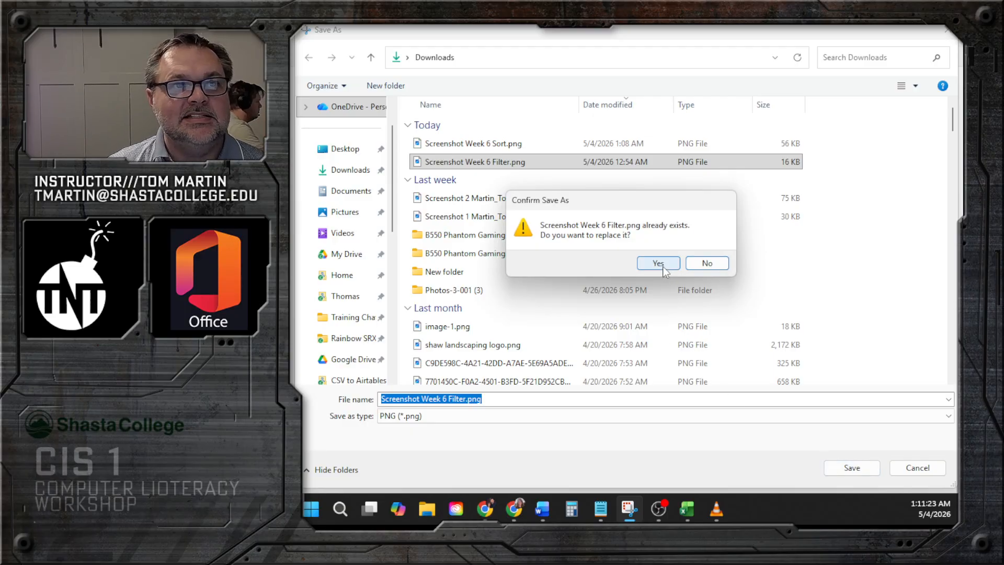
left_click(663, 268)
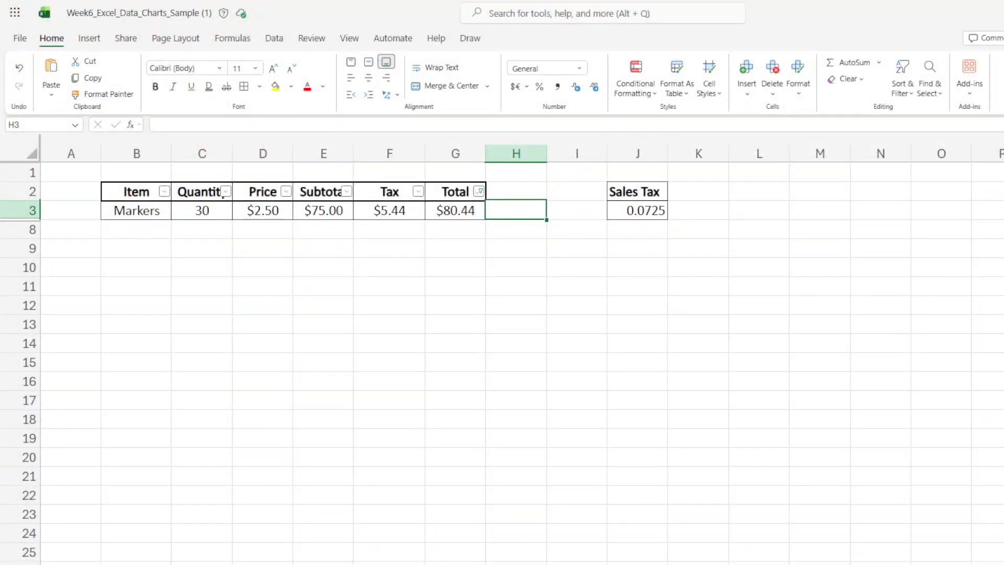
- Clear the Total column filter so all rows show again
left_click(478, 191)
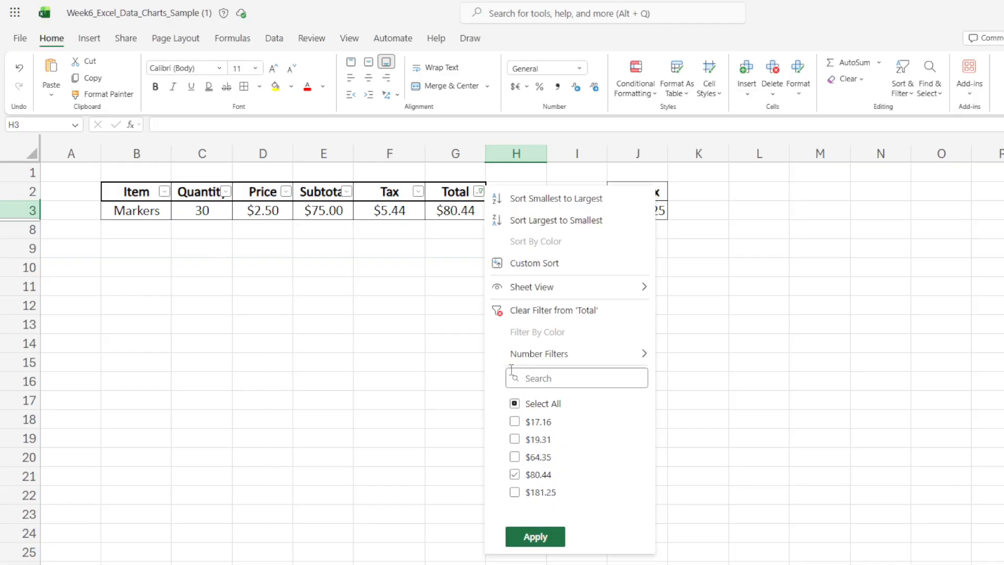
left_click(539, 537)
left_click(287, 406)
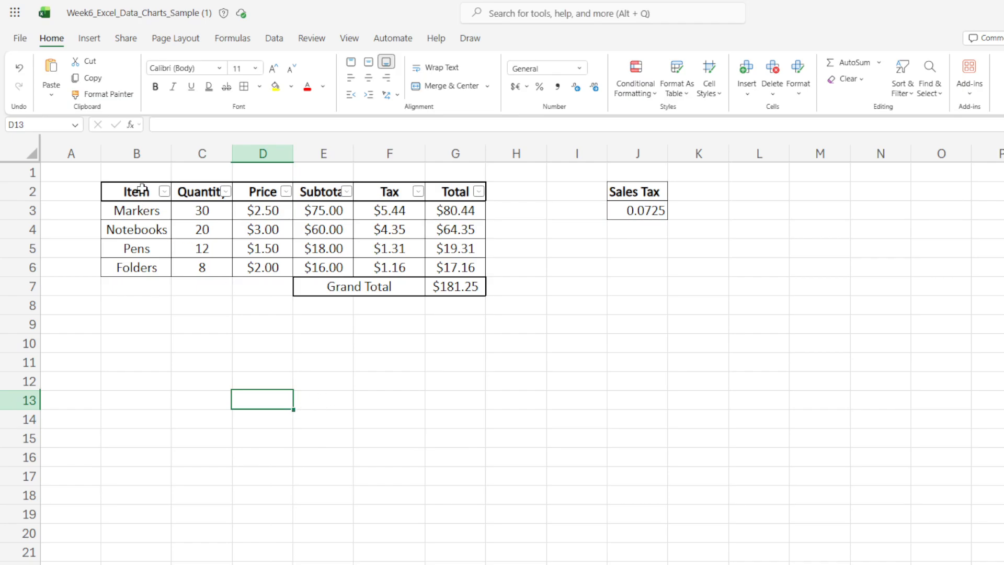
- Turn off filtering for the table B2:G6
left_click_drag(137, 189, 441, 268)
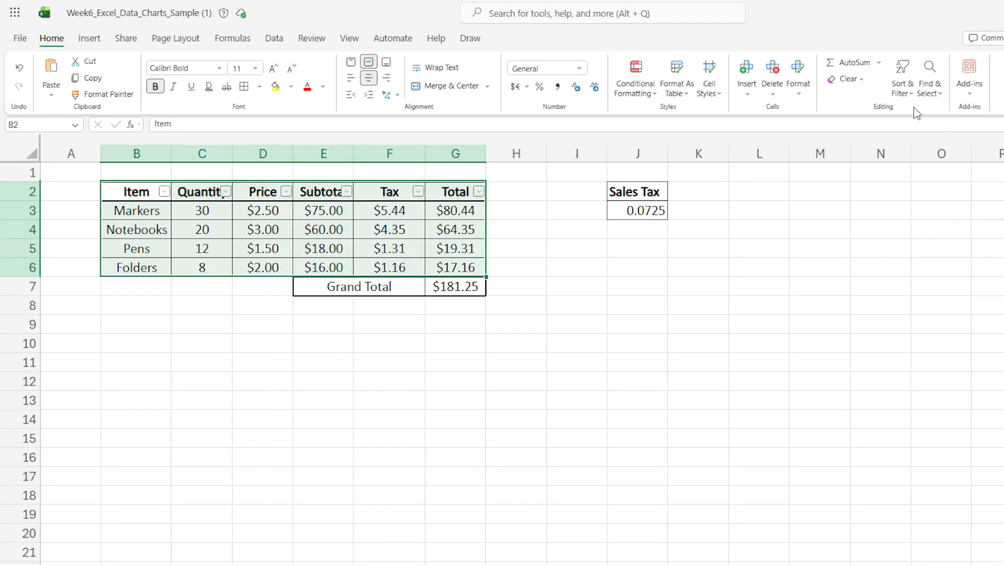
left_click(900, 88)
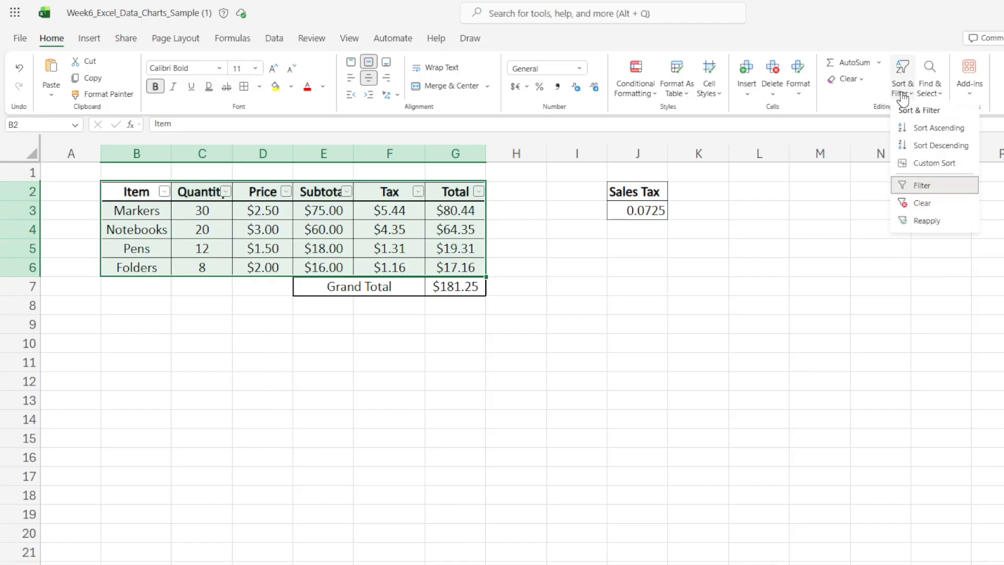
left_click(915, 186)
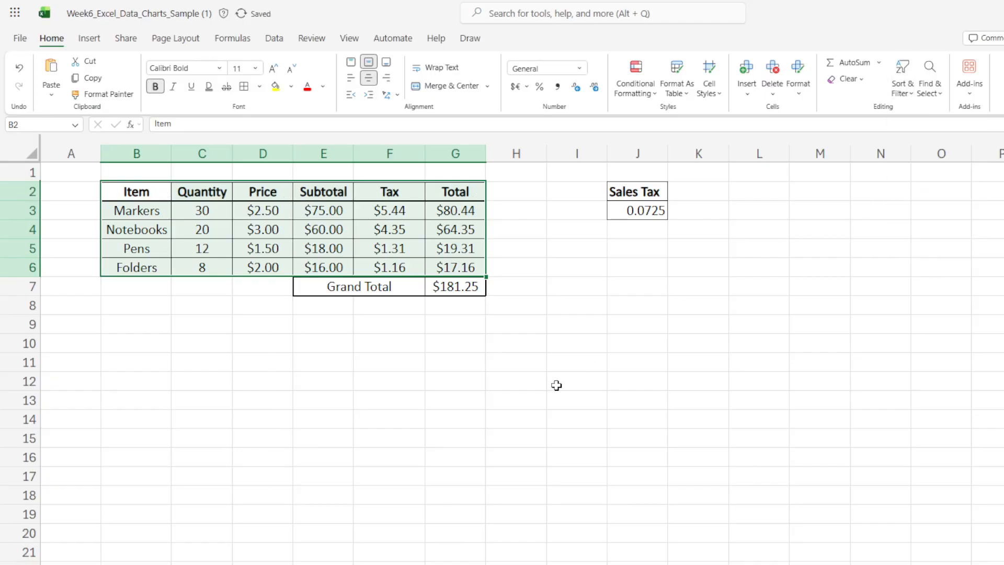
left_click(518, 399)
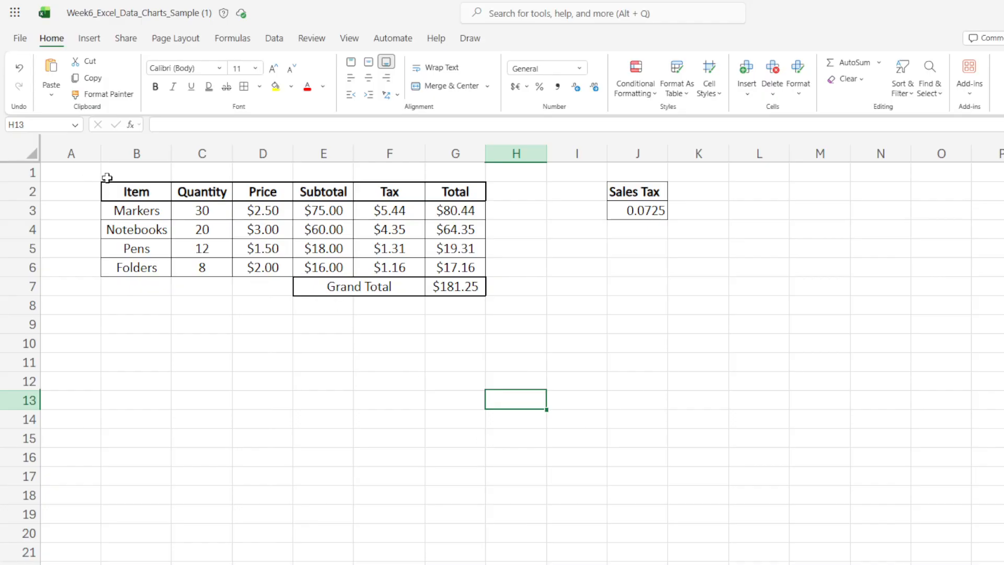
- Insert a 2-D clustered column chart from the table B2:G6
left_click_drag(150, 194, 465, 269)
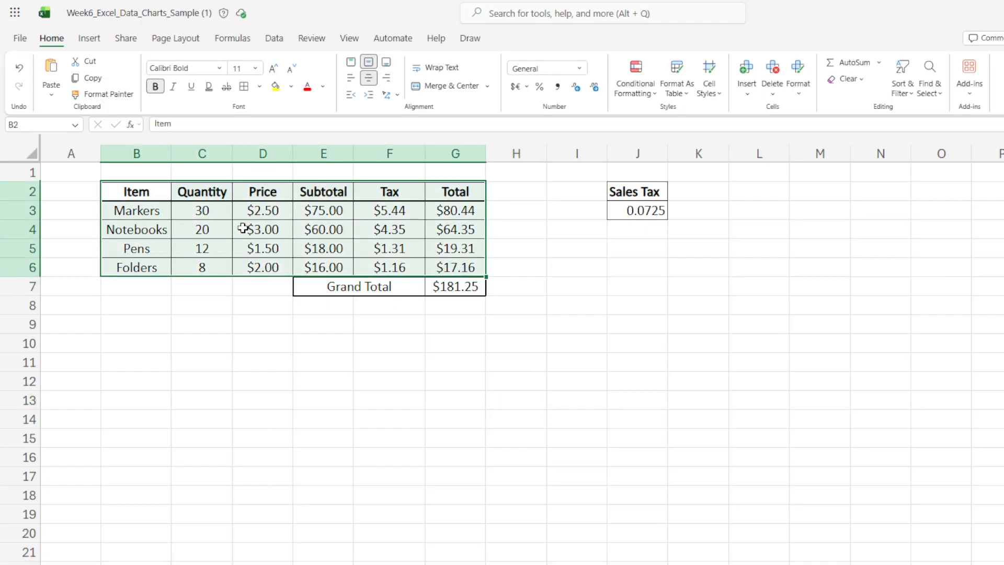
left_click(272, 357)
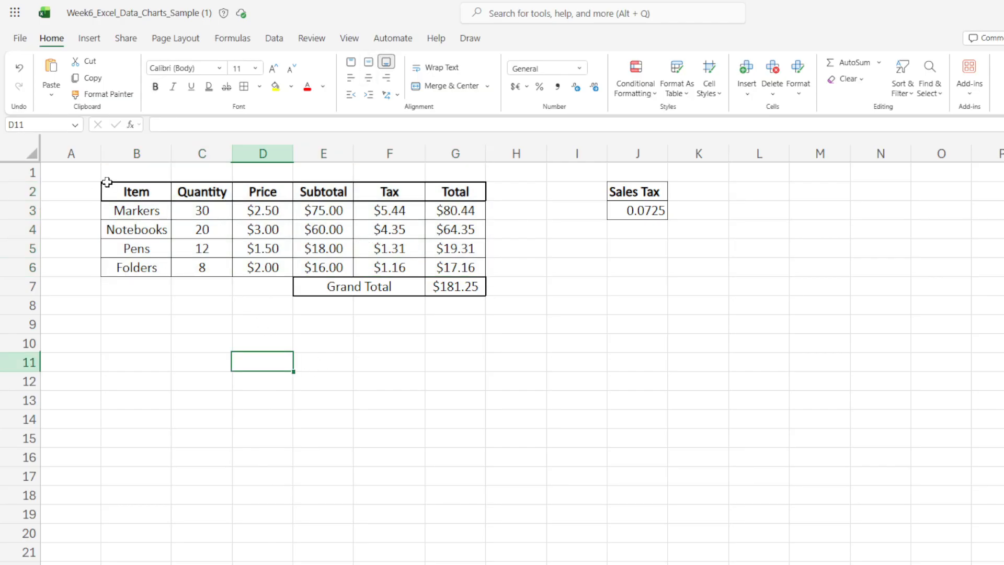
left_click(133, 192)
left_click_drag(133, 192, 478, 270)
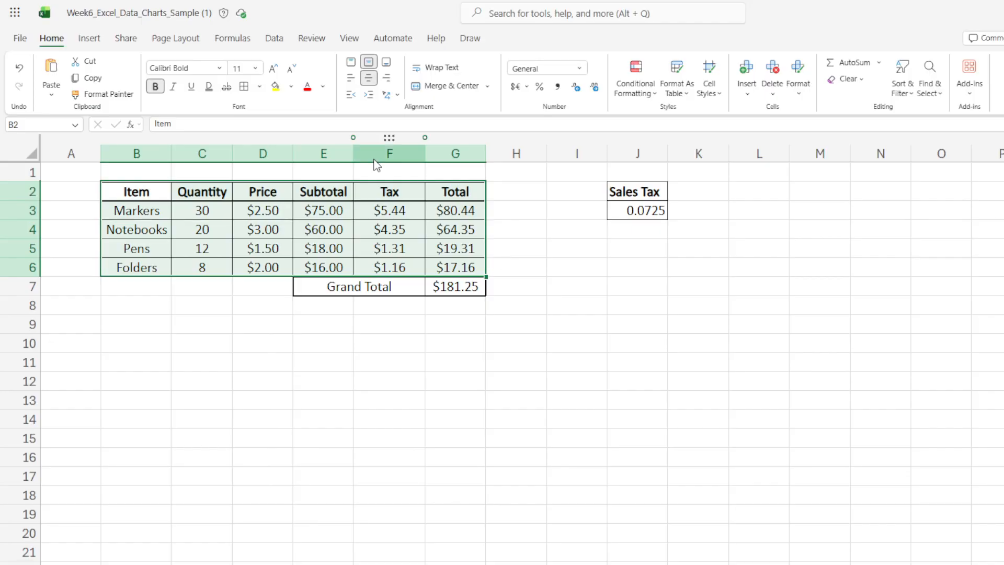
left_click(89, 39)
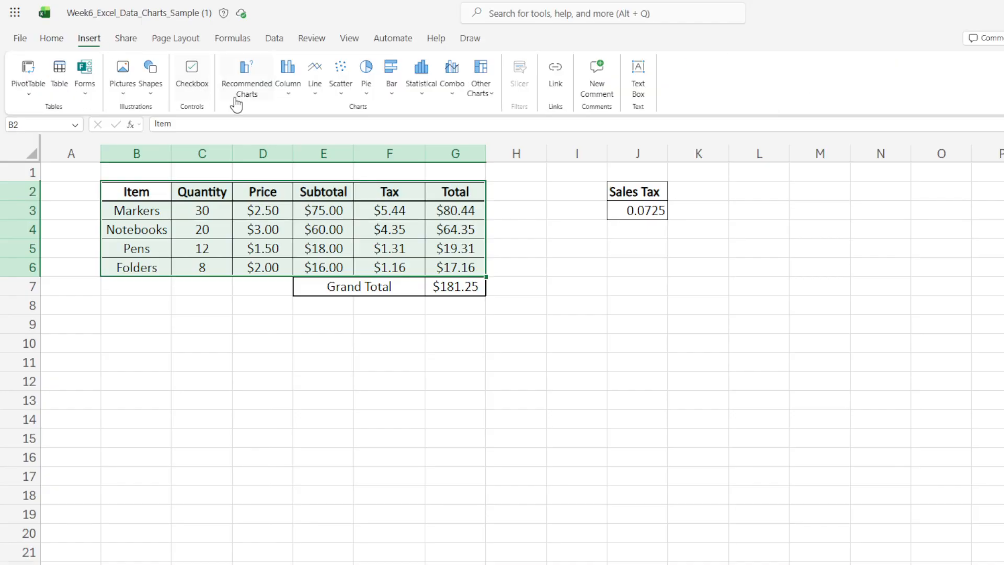
left_click(293, 92)
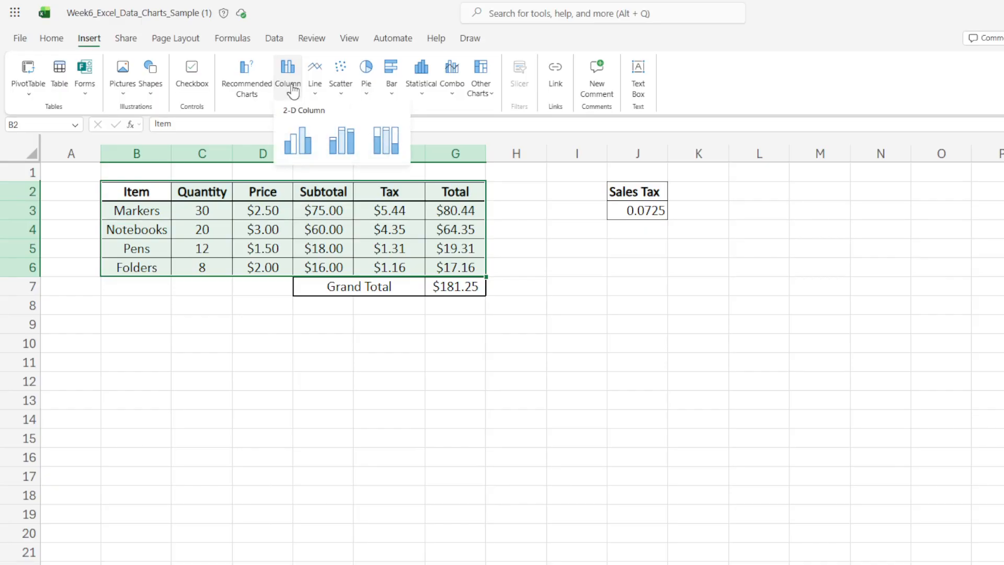
left_click(302, 151)
- Move the chart just below the table
left_click_drag(618, 429, 258, 332)
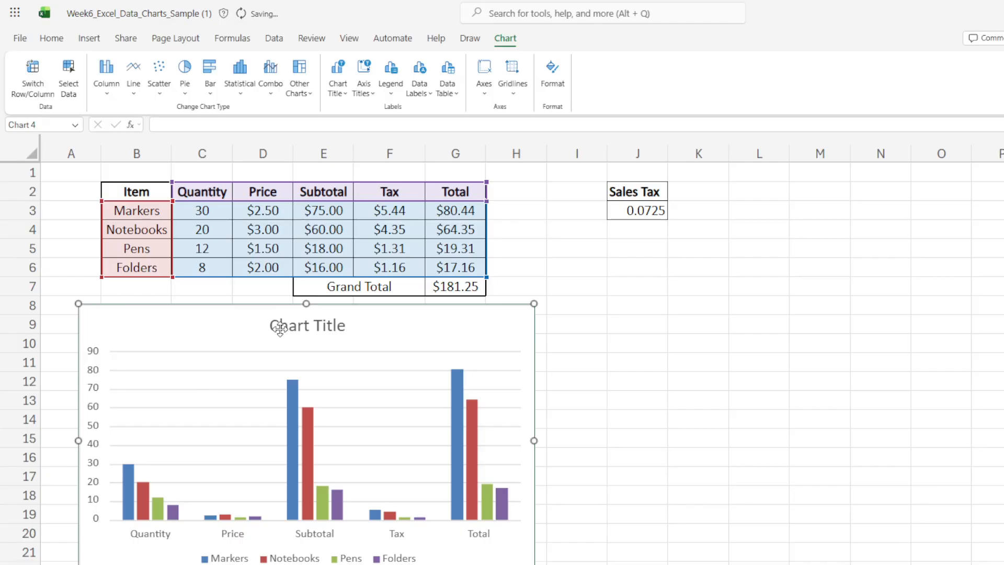
scroll(502, 361, "down", 2)
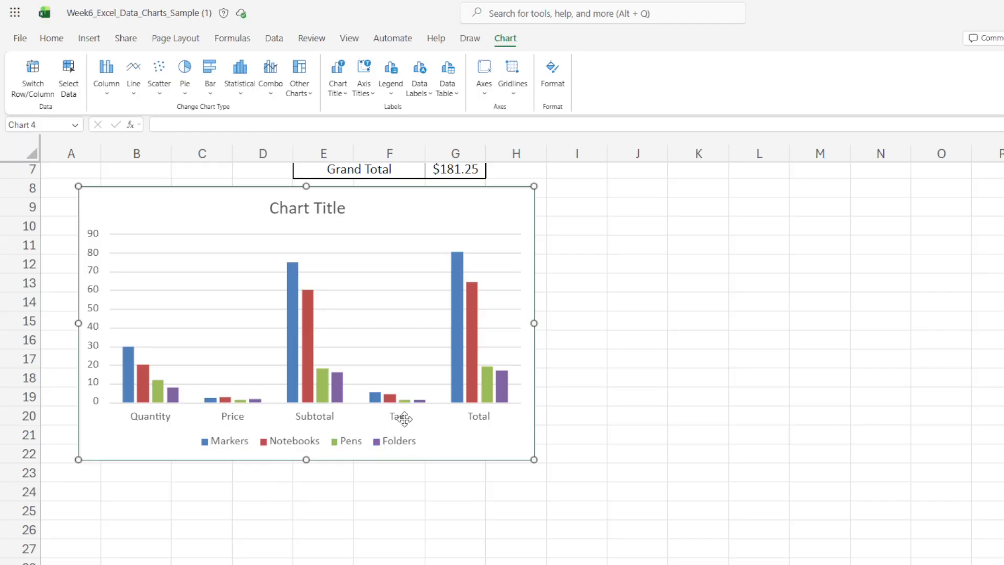
scroll(691, 421, "up", 2)
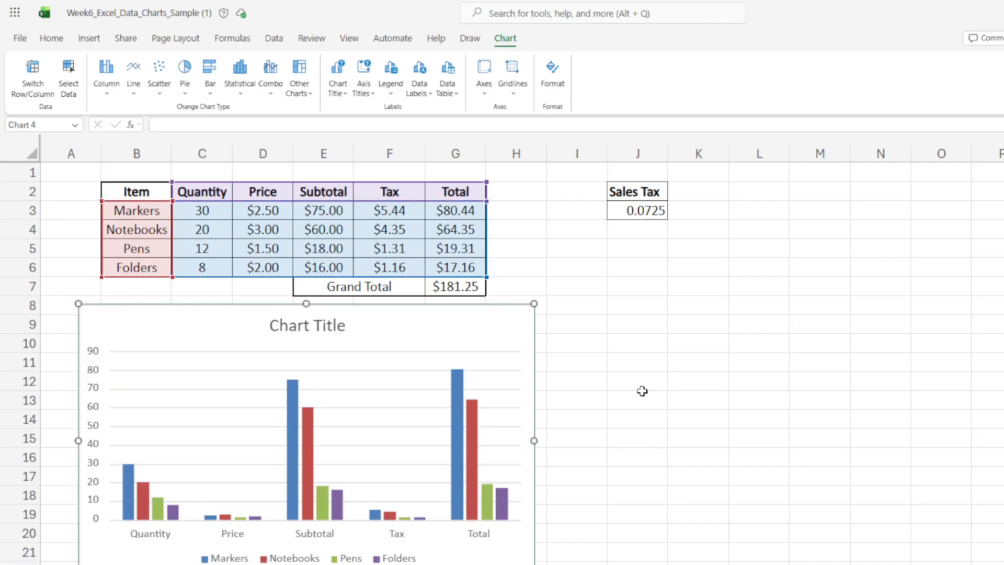
right_click(476, 337)
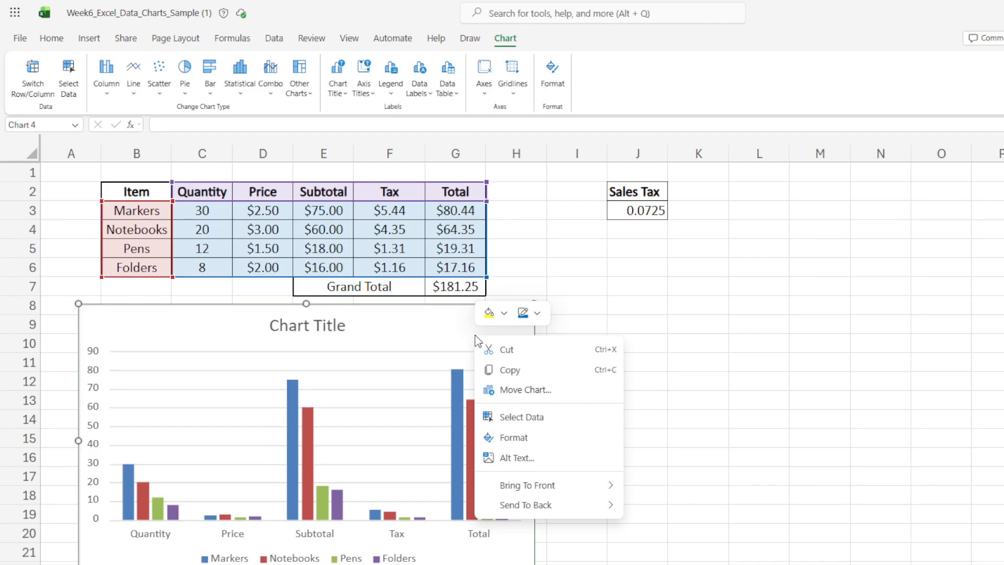
right_click(475, 335)
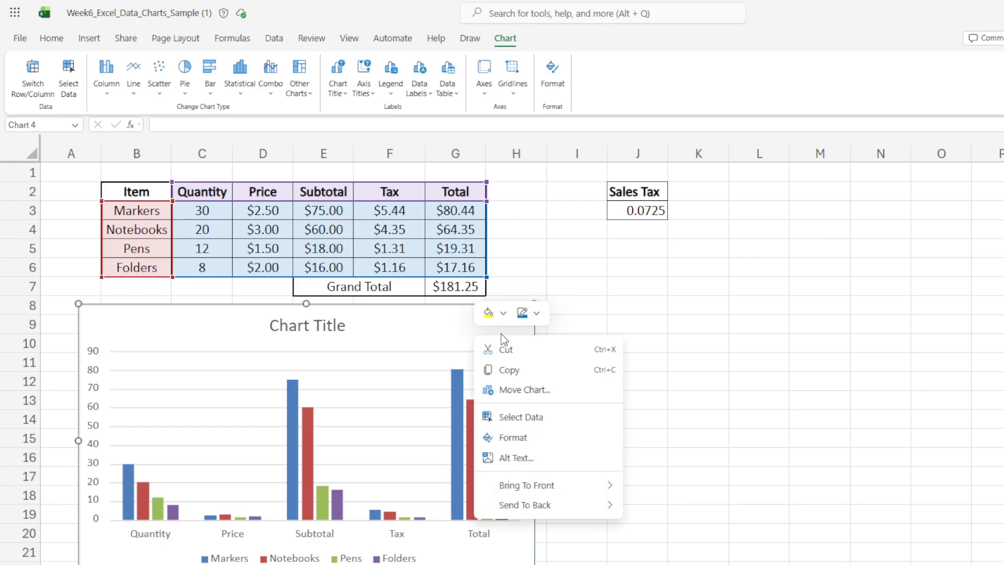
key("Escape")
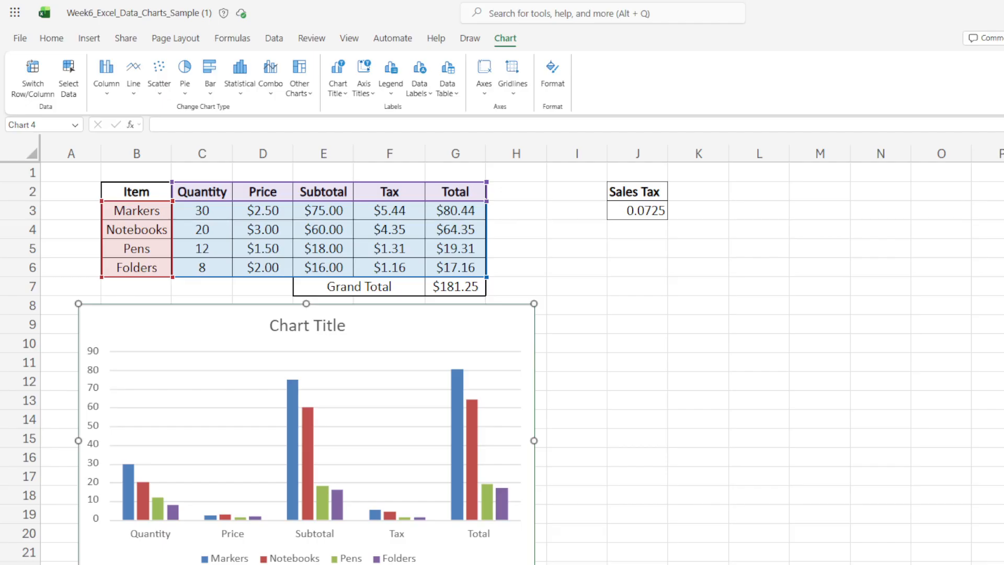
key("Escape")
- Open the chart's data settings and split the data fields by columns instead of rows
left_click(358, 357)
right_click(507, 350)
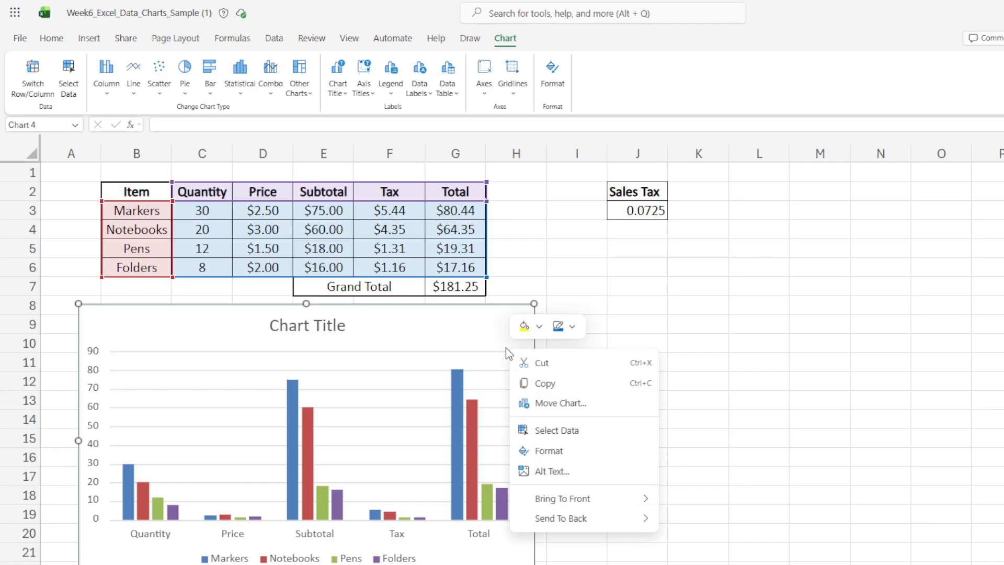
left_click(543, 435)
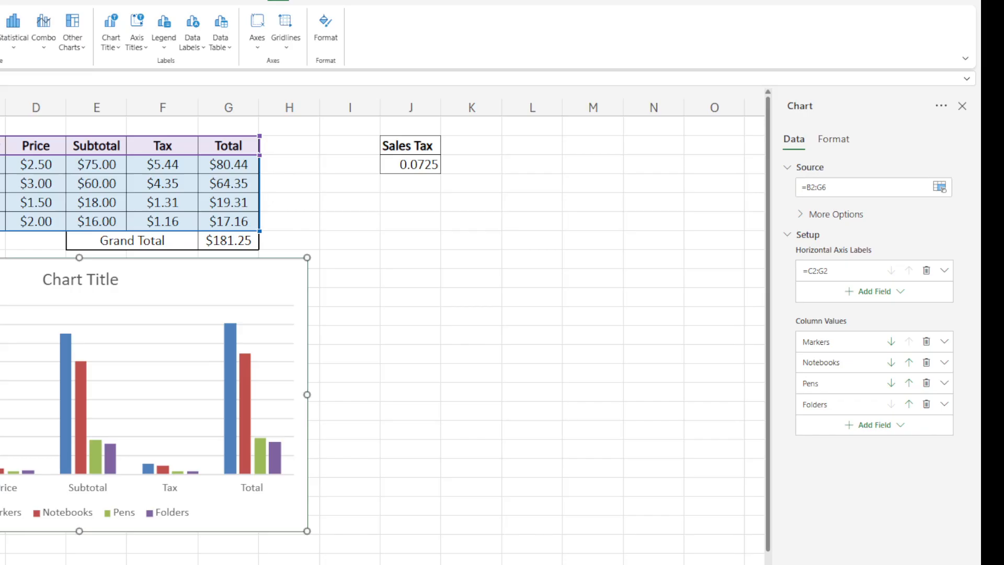
right_click(258, 291)
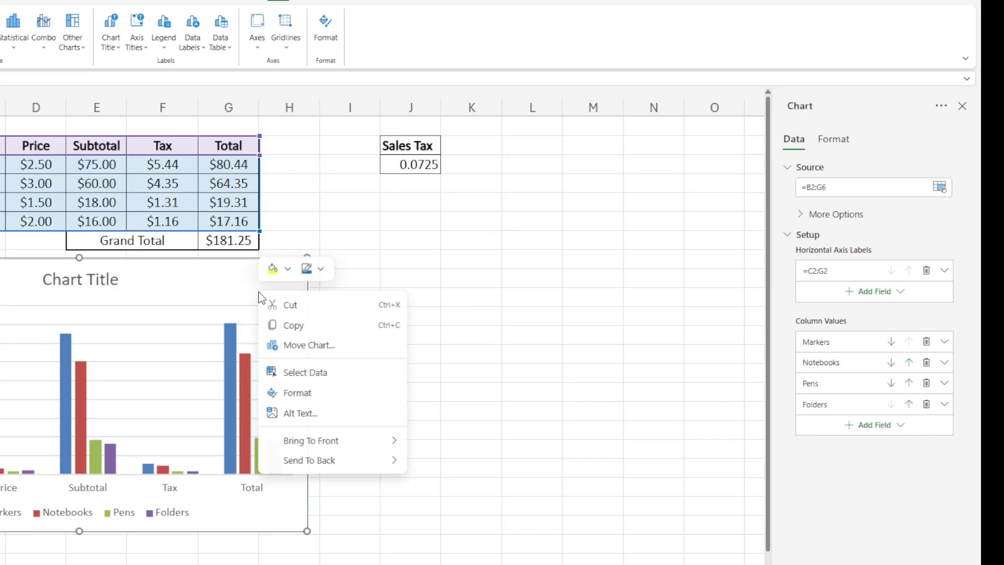
left_click(290, 372)
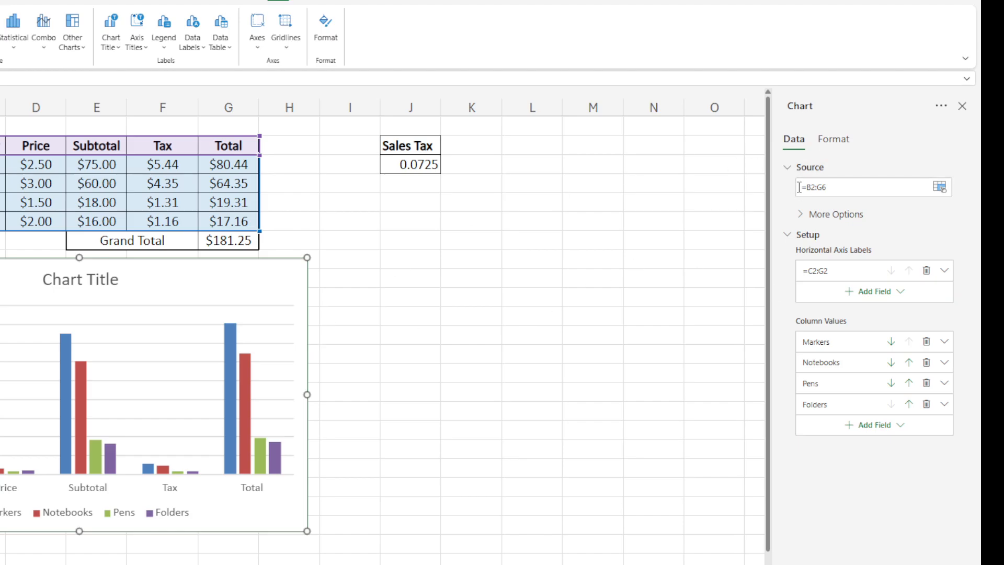
left_click(804, 218)
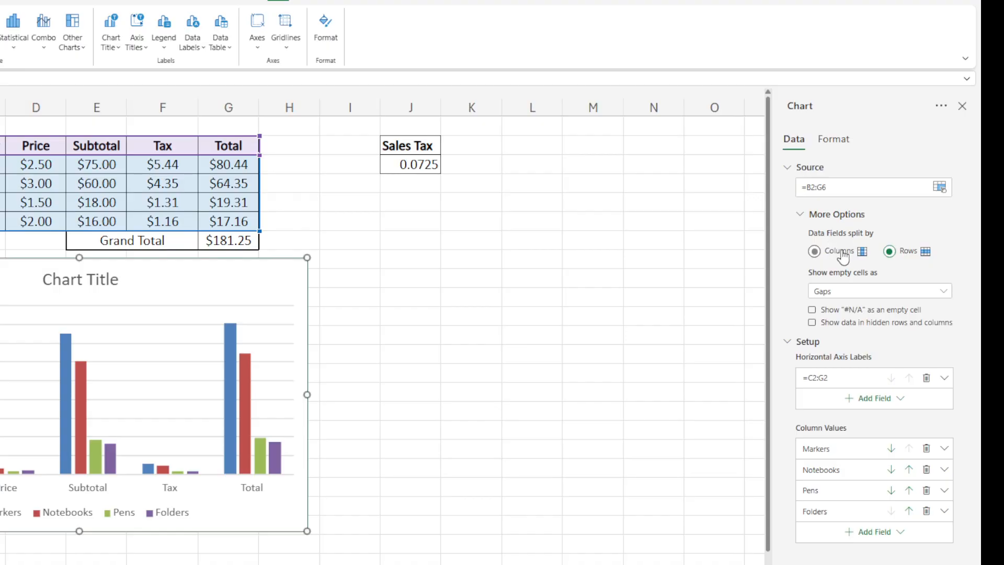
left_click(815, 252)
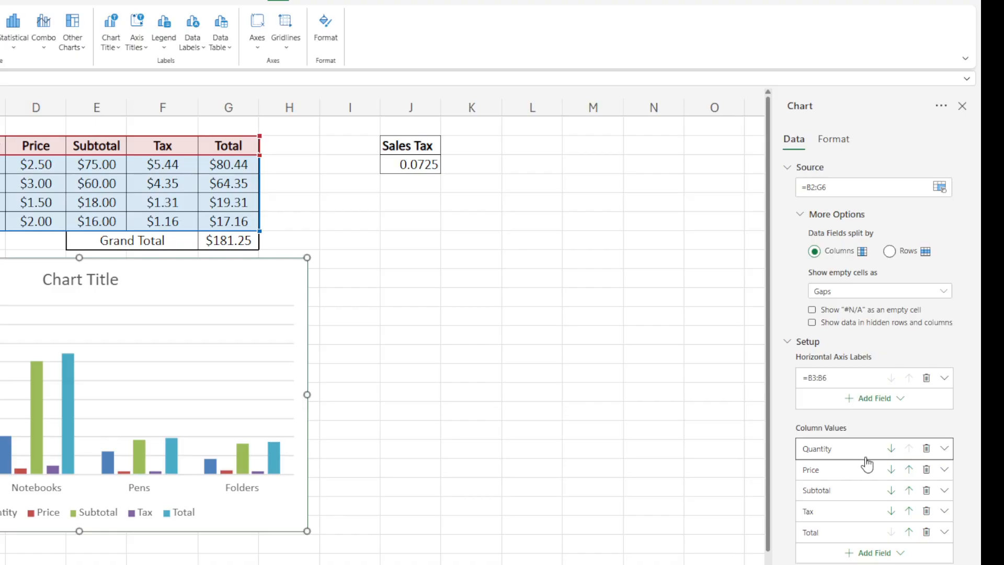
- Delete the Quantity, Price, Subtotal and Tax series from the chart and shift the chart further right
left_click(926, 449)
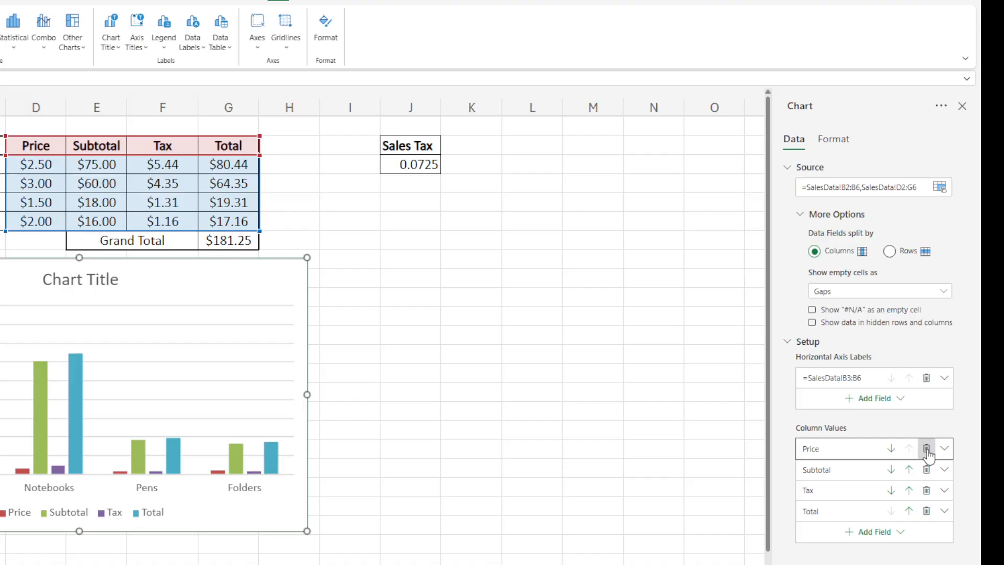
left_click(926, 448)
left_click(926, 449)
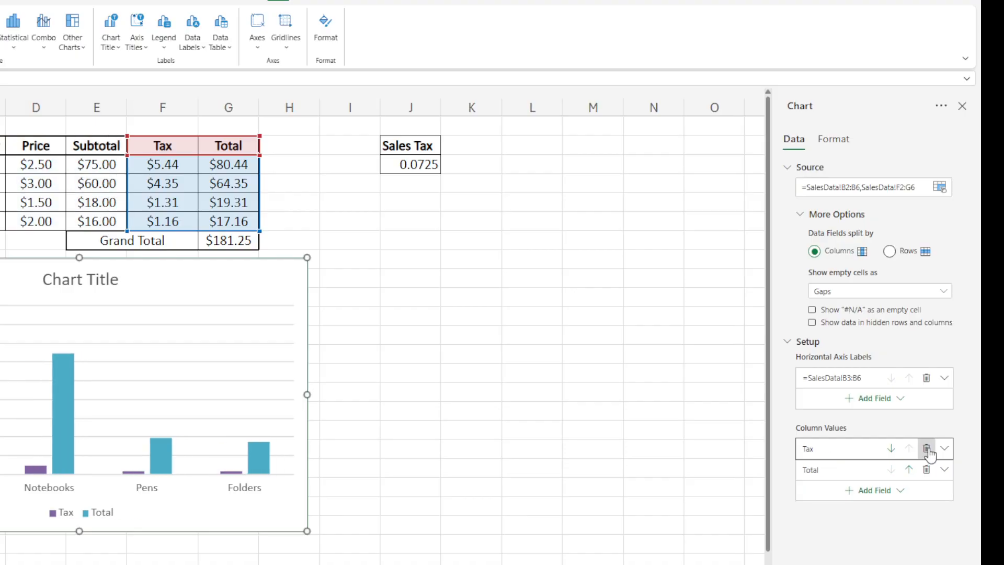
left_click(926, 449)
left_click(289, 125)
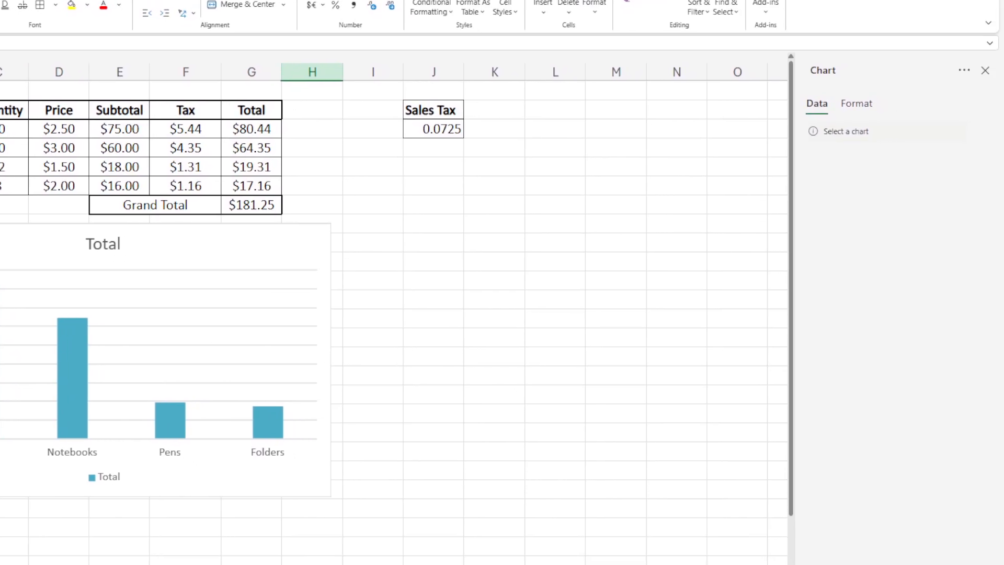
left_click_drag(181, 352, 493, 359)
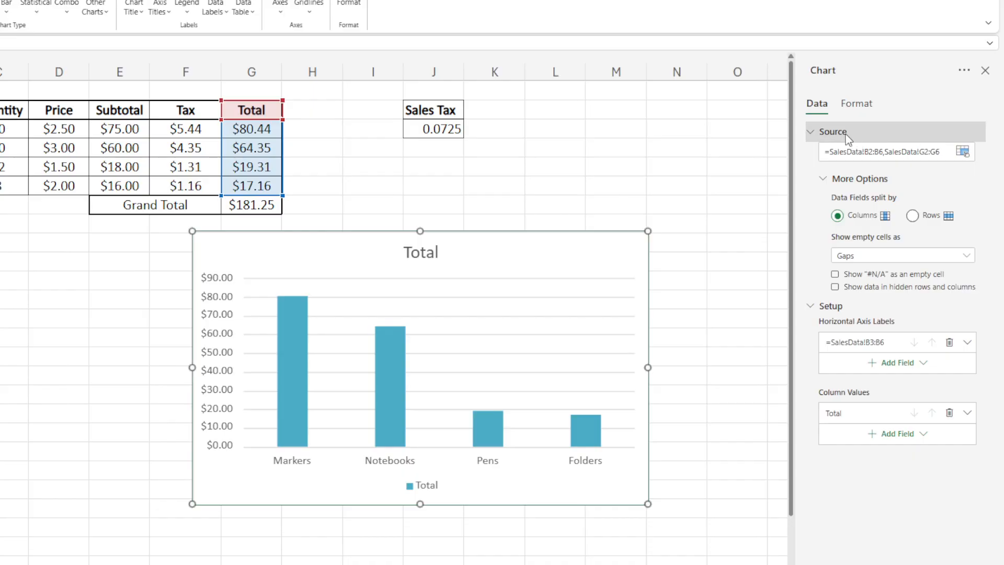
- Set the chart title to Total Sales Per Product
left_click(858, 107)
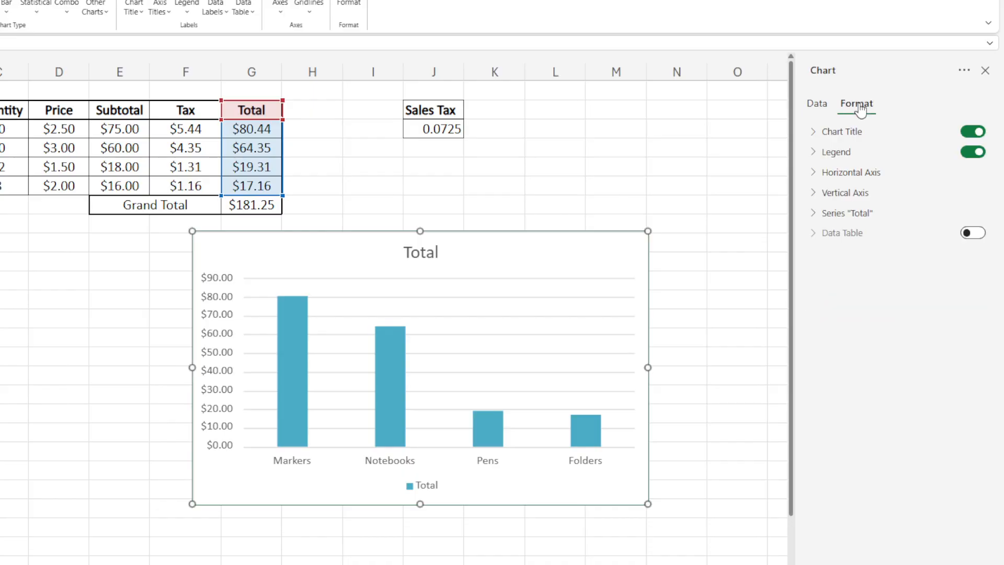
left_click(814, 135)
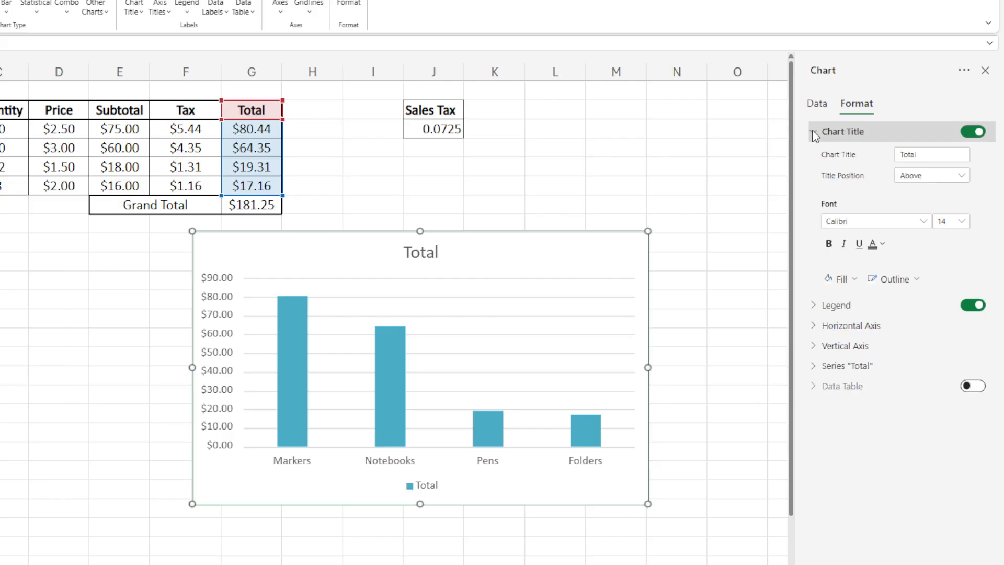
left_click(935, 156)
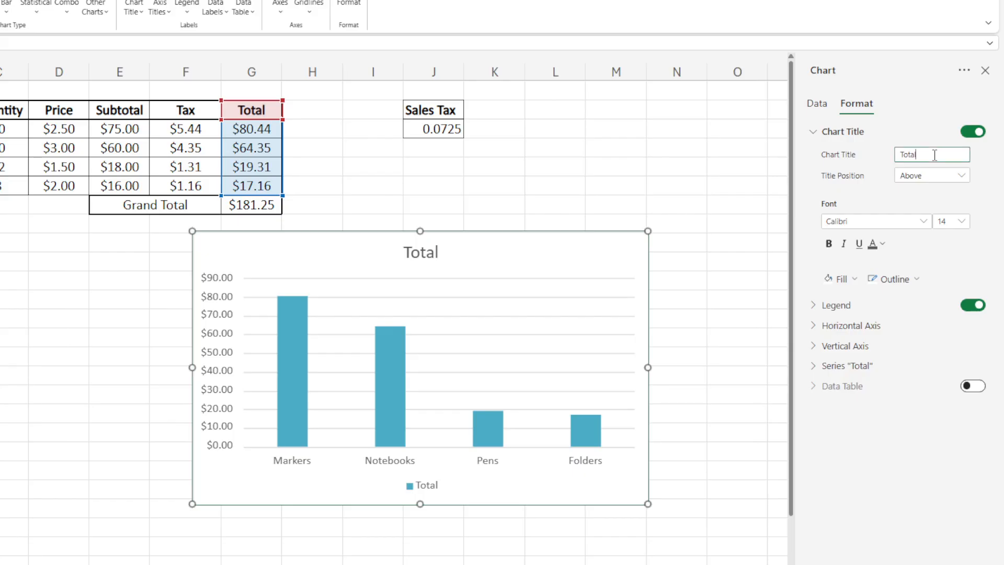
type("Sales Per Produc")
left_click(812, 134)
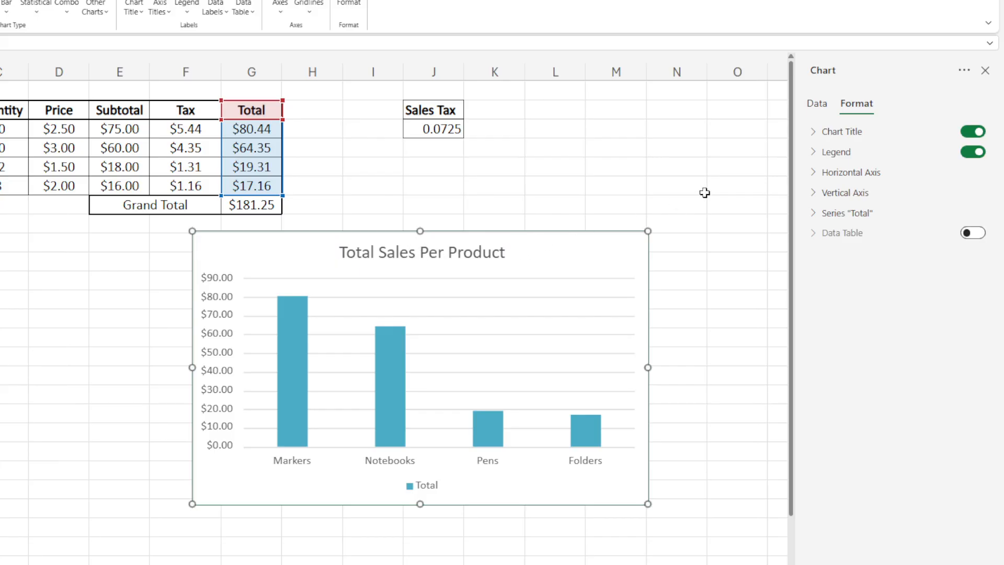
- Turn on the horizontal axis title and set it to Items
left_click(816, 175)
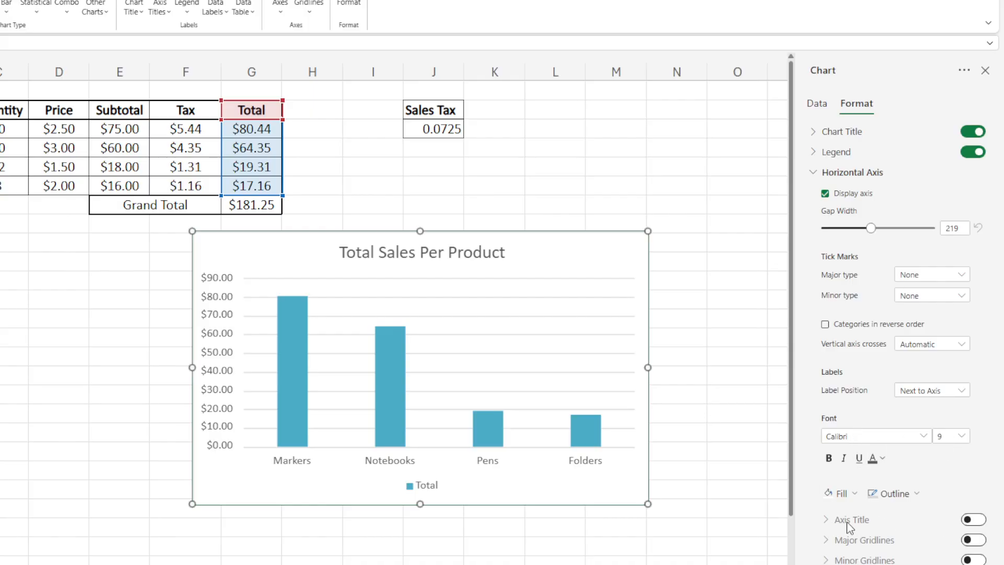
left_click(975, 520)
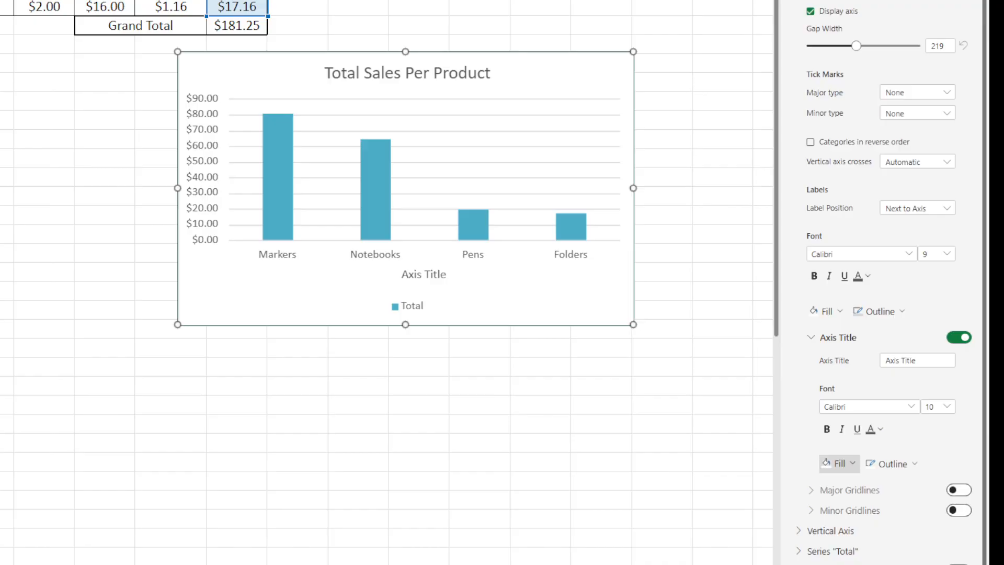
left_click(921, 360)
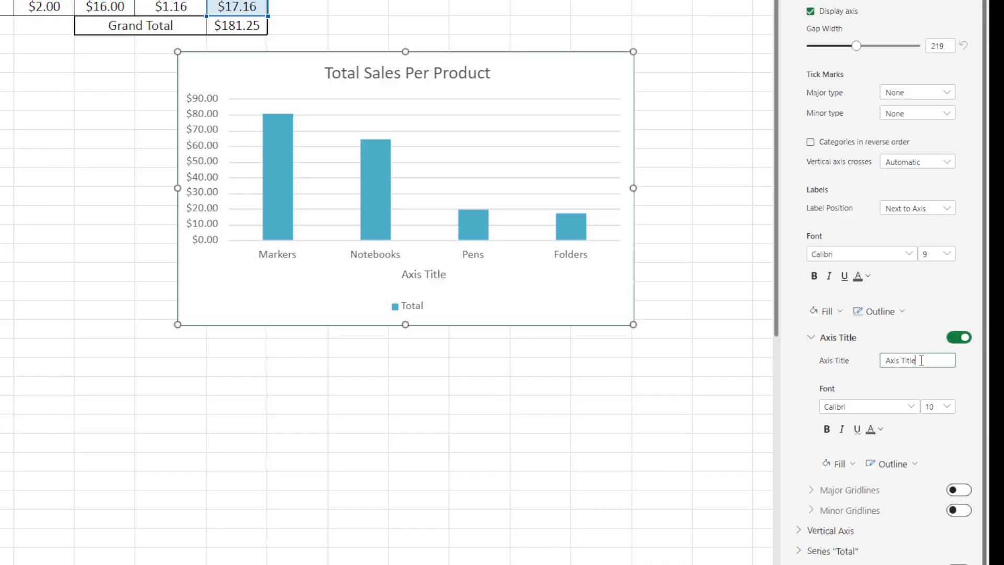
left_click_drag(921, 360, 885, 360)
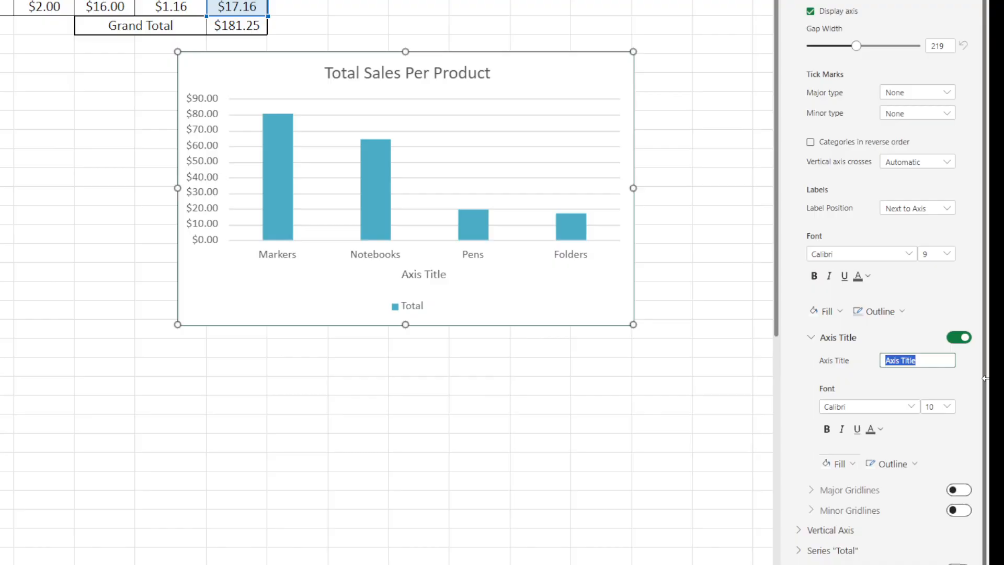
type("Items")
key("Return")
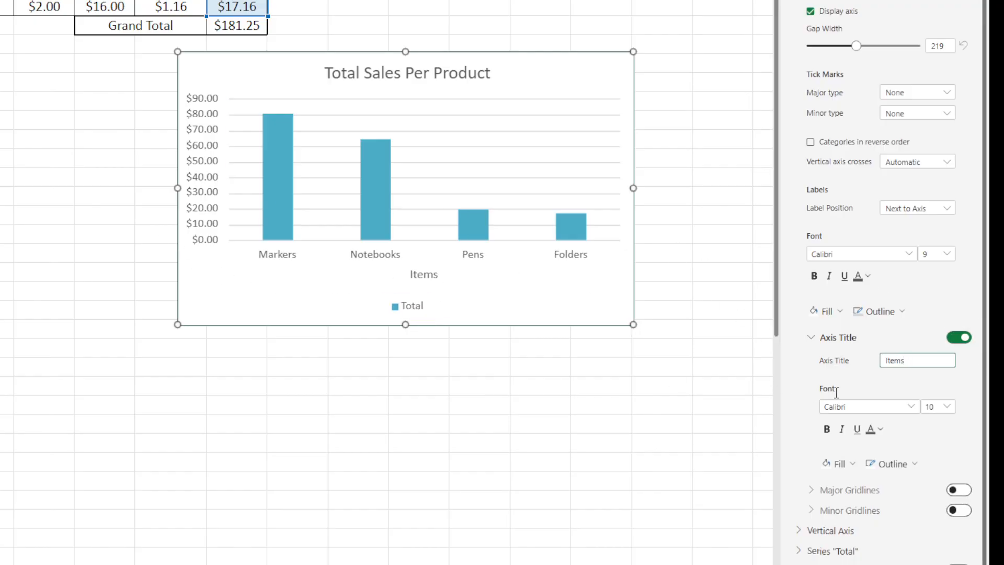
- Turn on the vertical axis title and set it to Sales
scroll(802, 2, "down", 10)
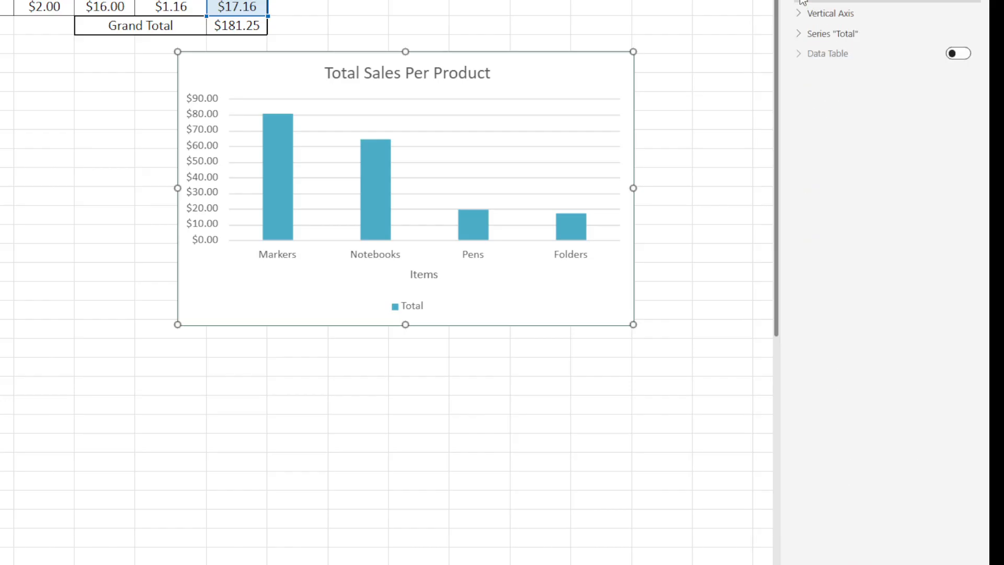
left_click(797, 13)
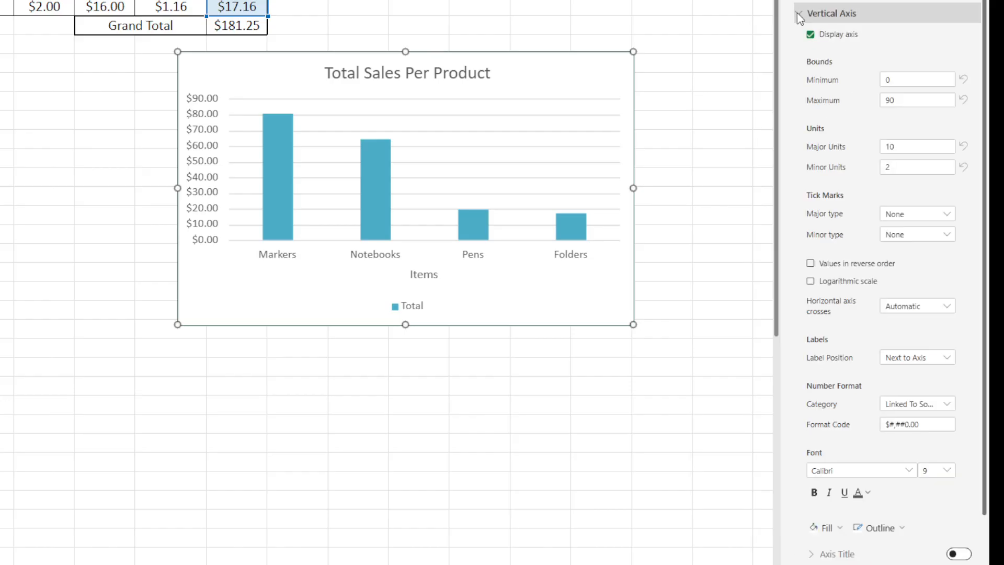
scroll(699, 368, "down", 4)
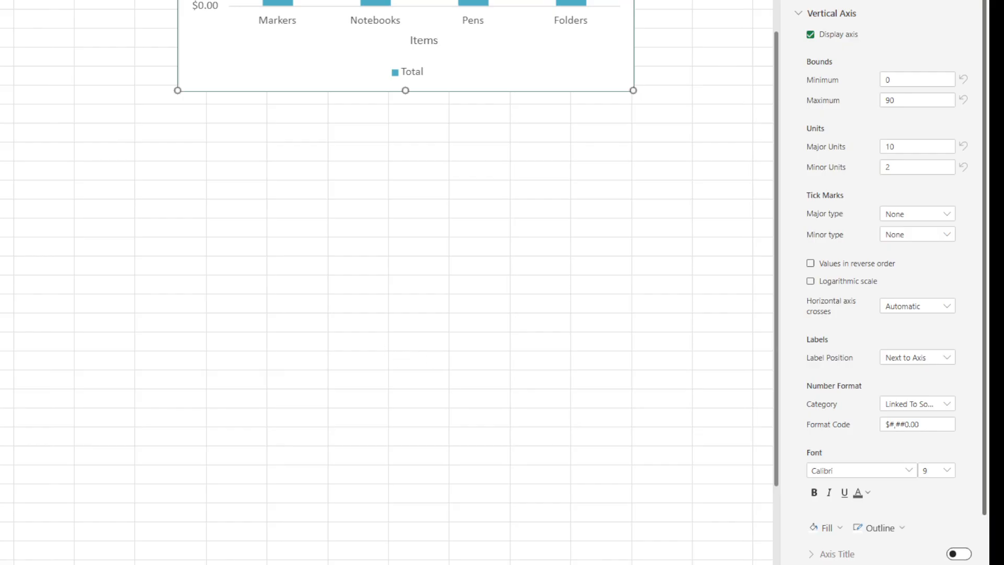
scroll(818, 466, "down", 1)
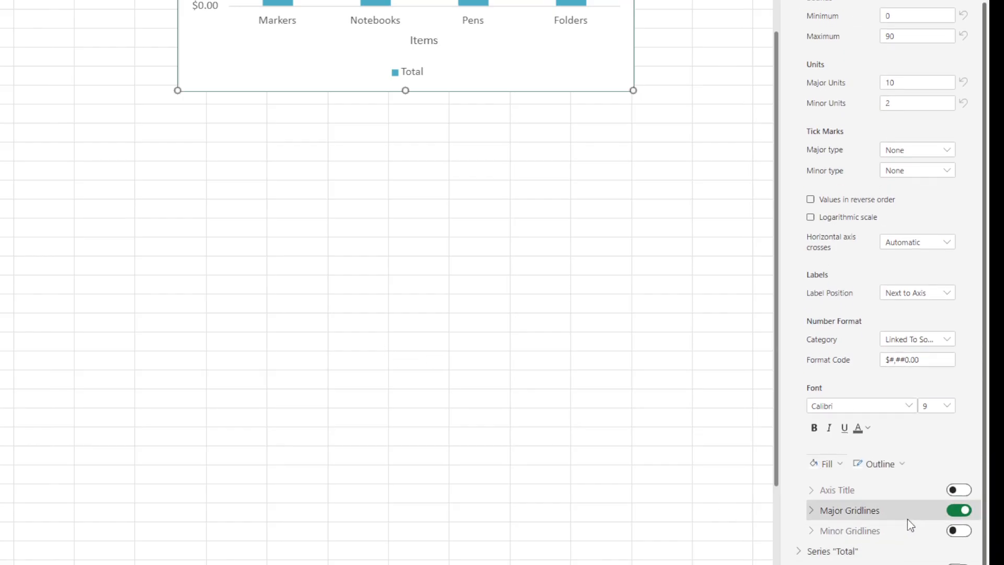
left_click(964, 490)
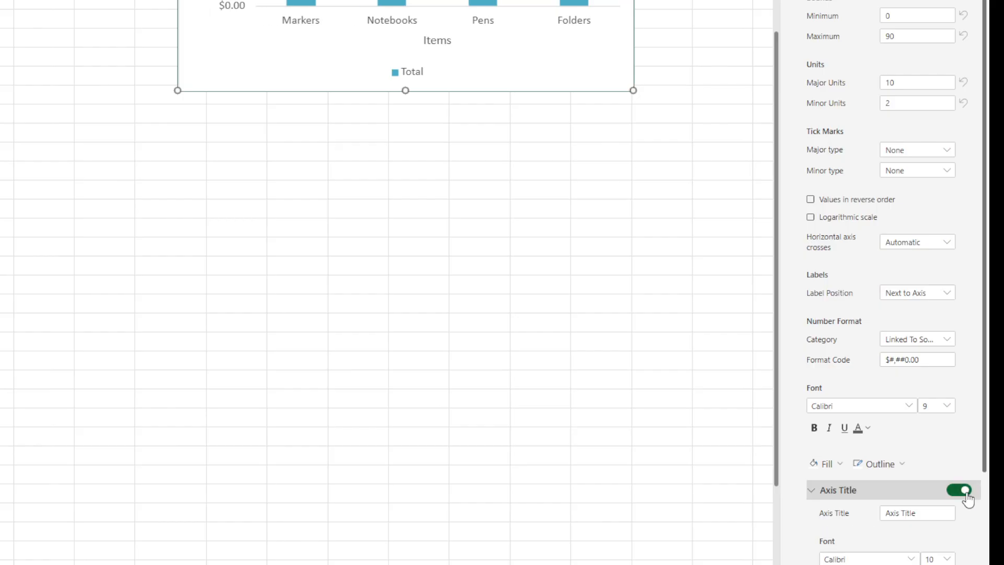
scroll(936, 470, "down", 2)
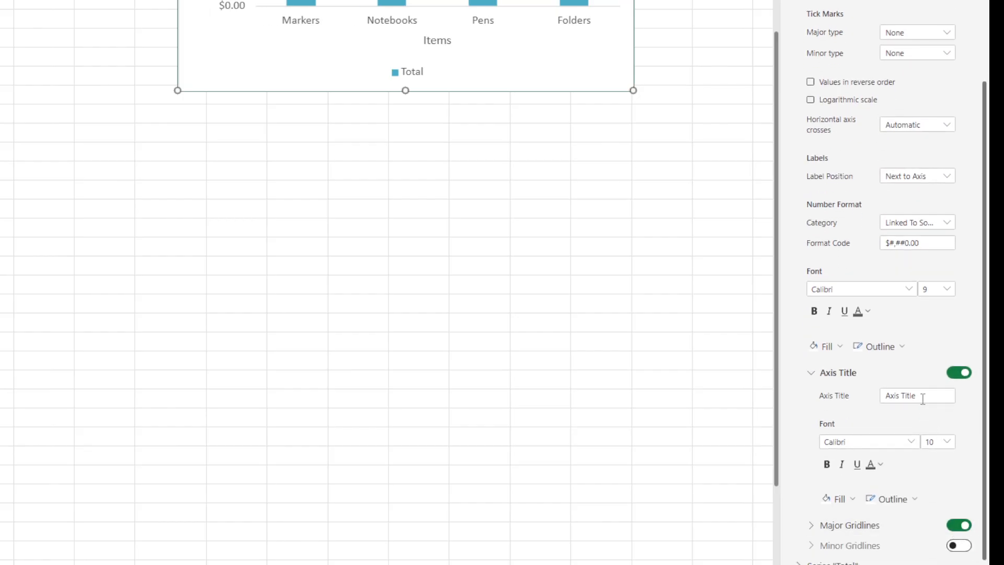
left_click(925, 397)
type("Total Sale")
key("ctrl+Left")
key("BackSpace")
key("BackSpace")
key("BackSpace")
key("BackSpace")
key("BackSpace")
key("BackSpace")
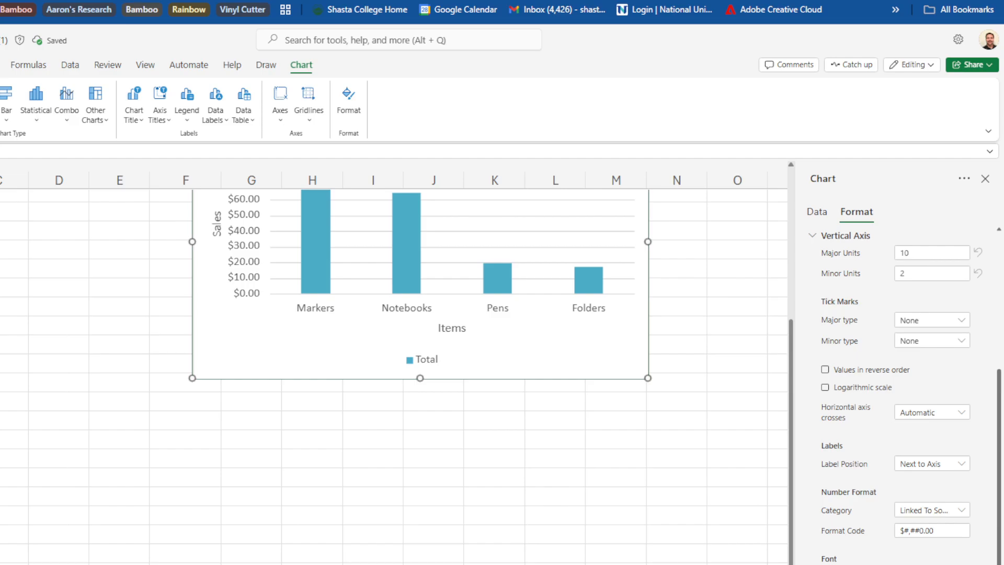
- Move the chart back under the table at column B and close the chart pane
scroll(392, 366, "up", 3)
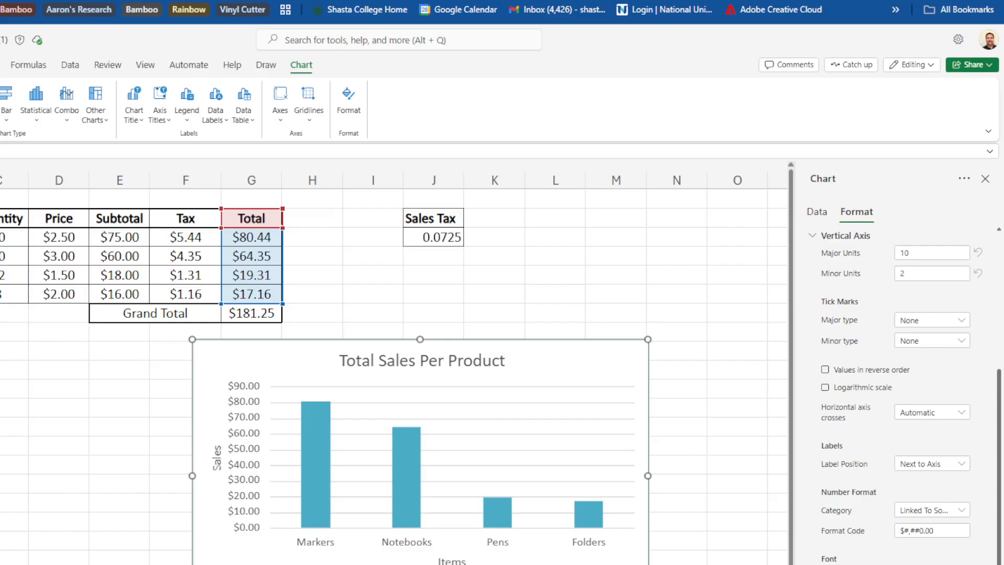
left_click(598, 310)
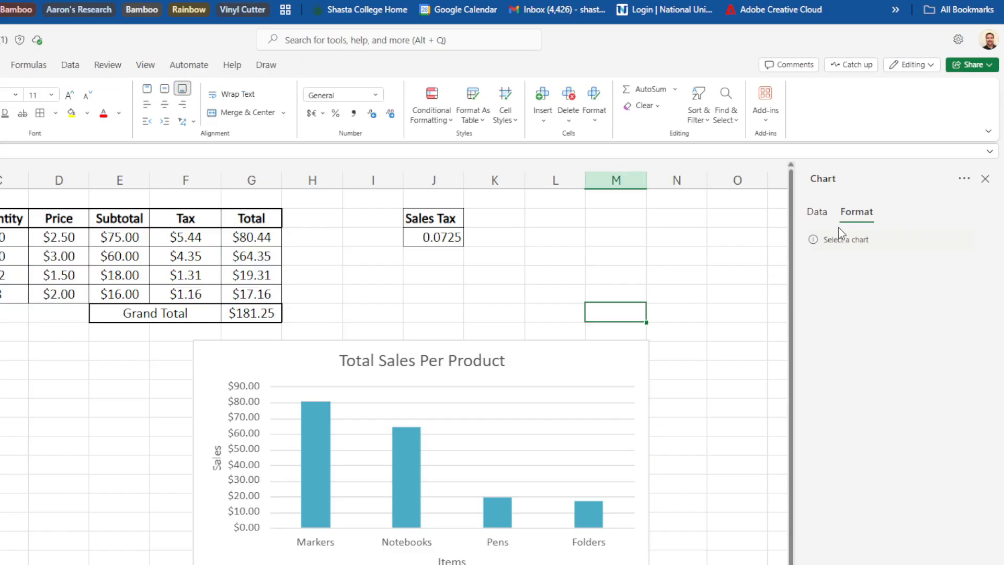
left_click(567, 564)
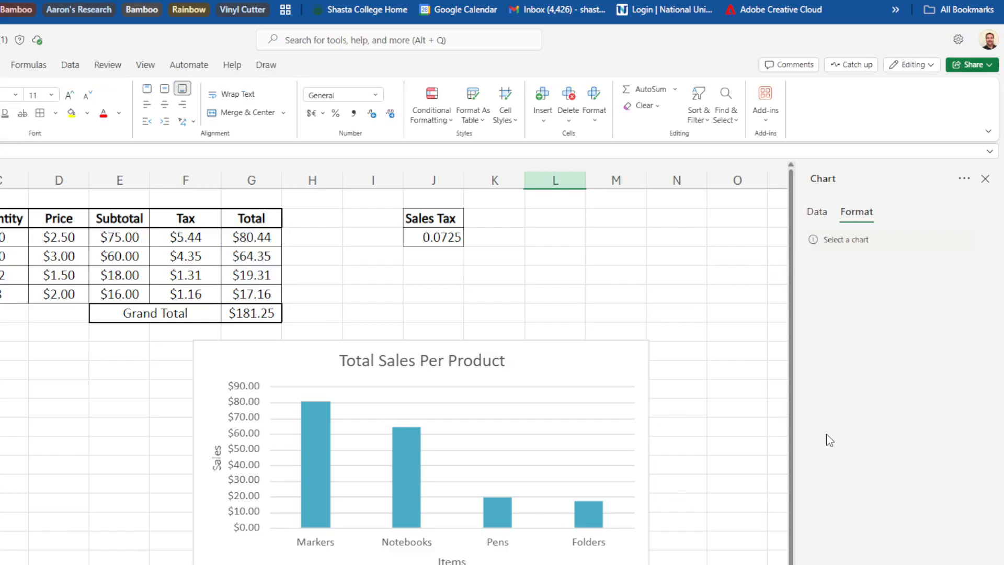
left_click(647, 400)
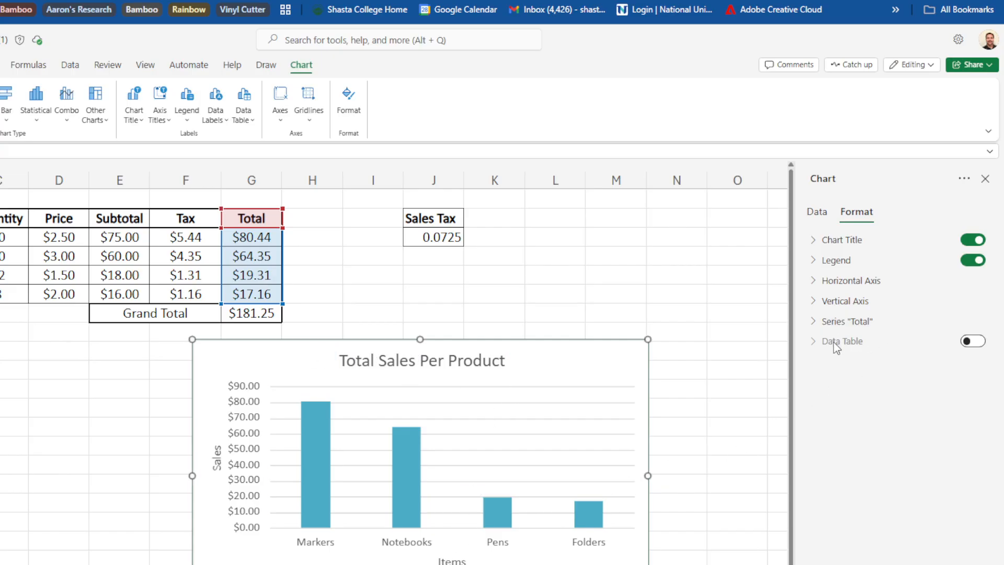
left_click_drag(557, 381, 249, 367)
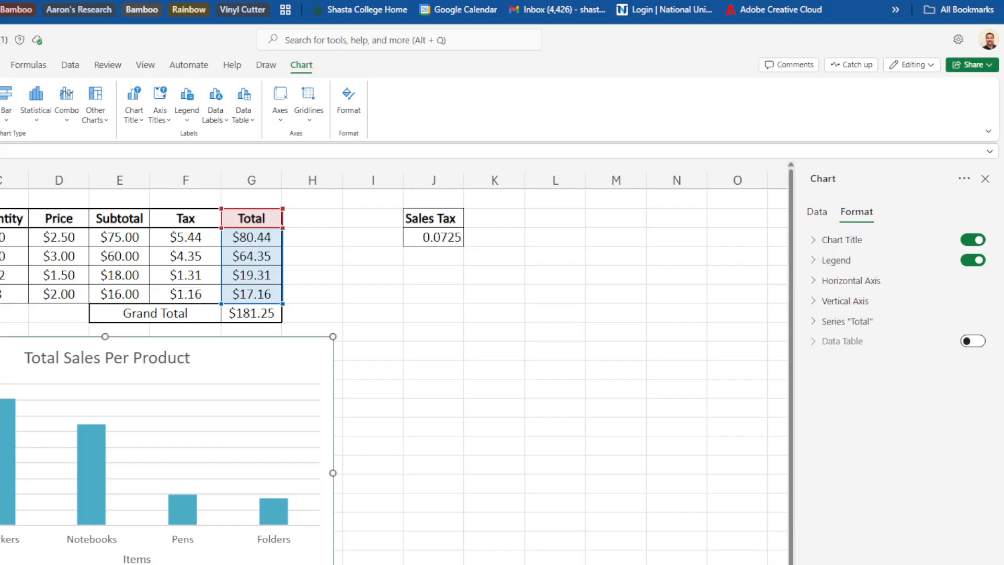
left_click(985, 178)
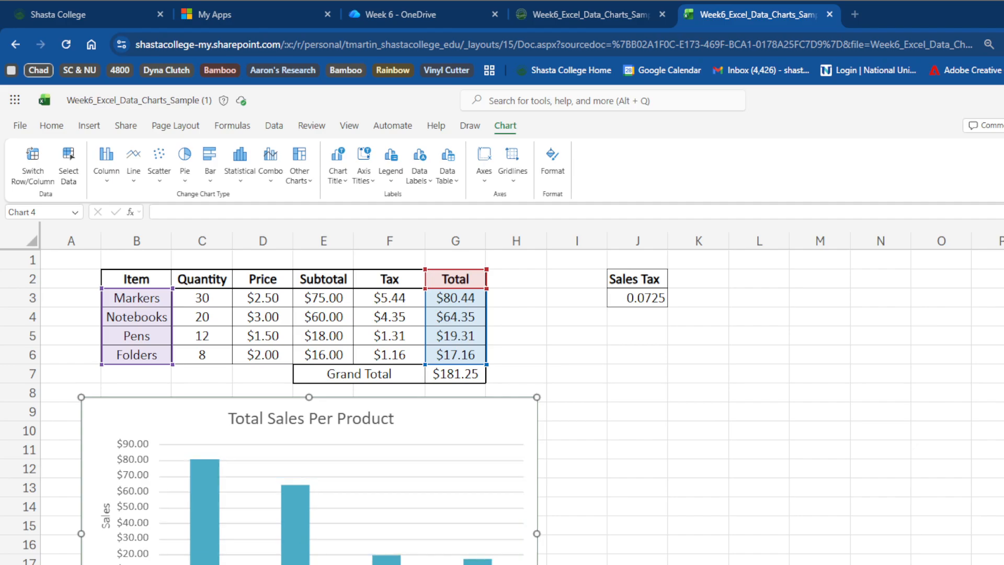
- Shrink the chart so it sits under the table, ending at about column G and row 21
scroll(502, 393, "down", 4)
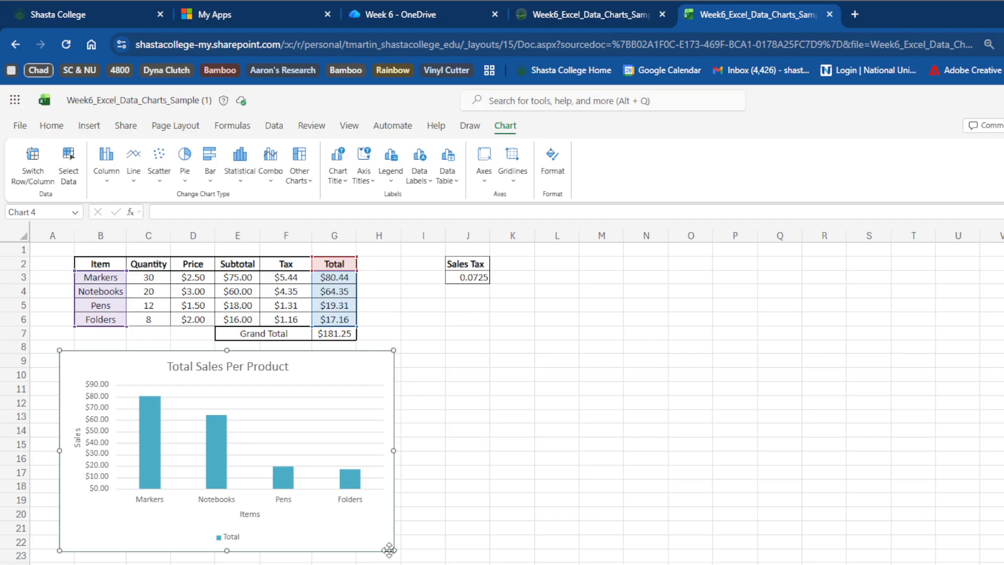
left_click_drag(391, 549, 352, 520)
left_click(497, 520)
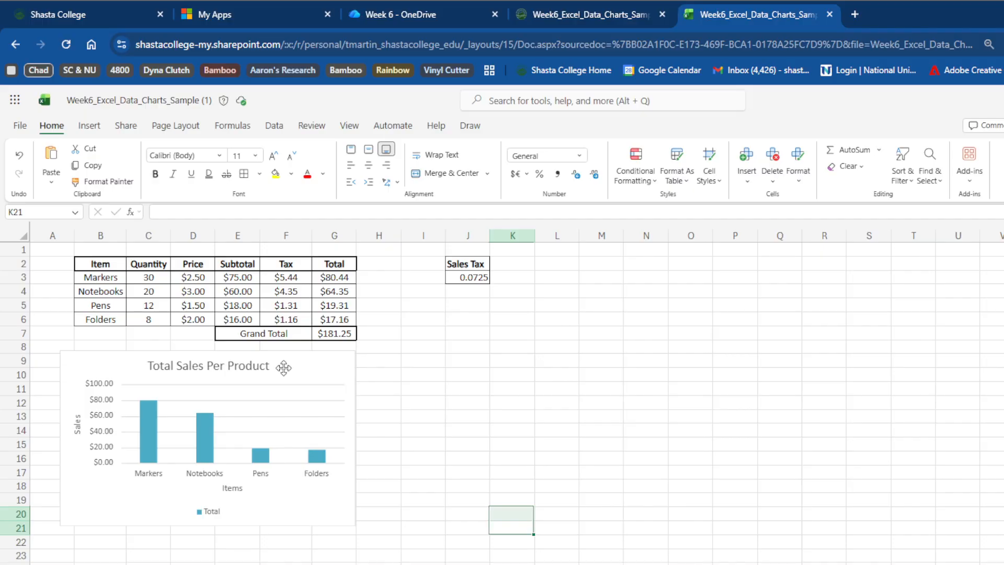
left_click(149, 562)
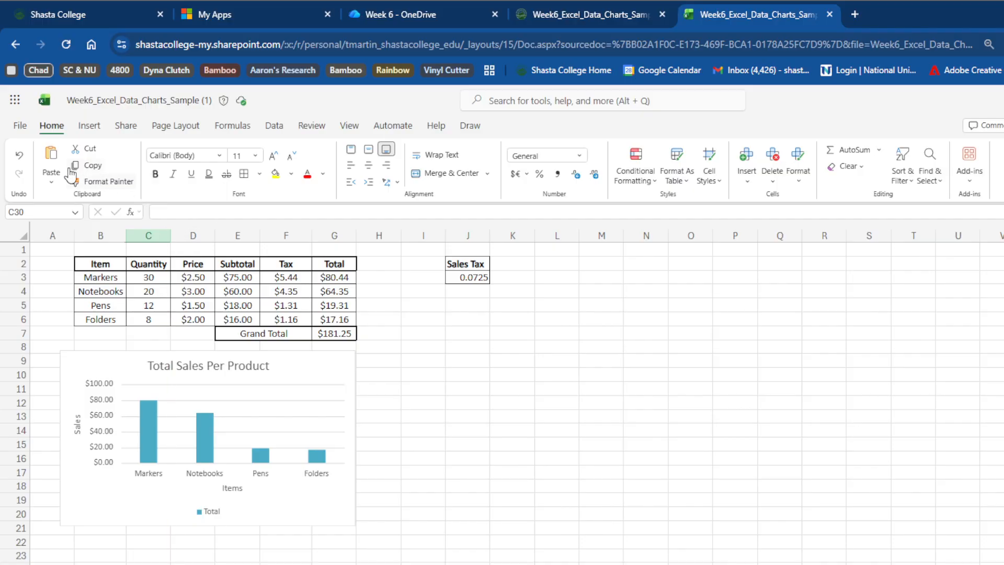
left_click(21, 126)
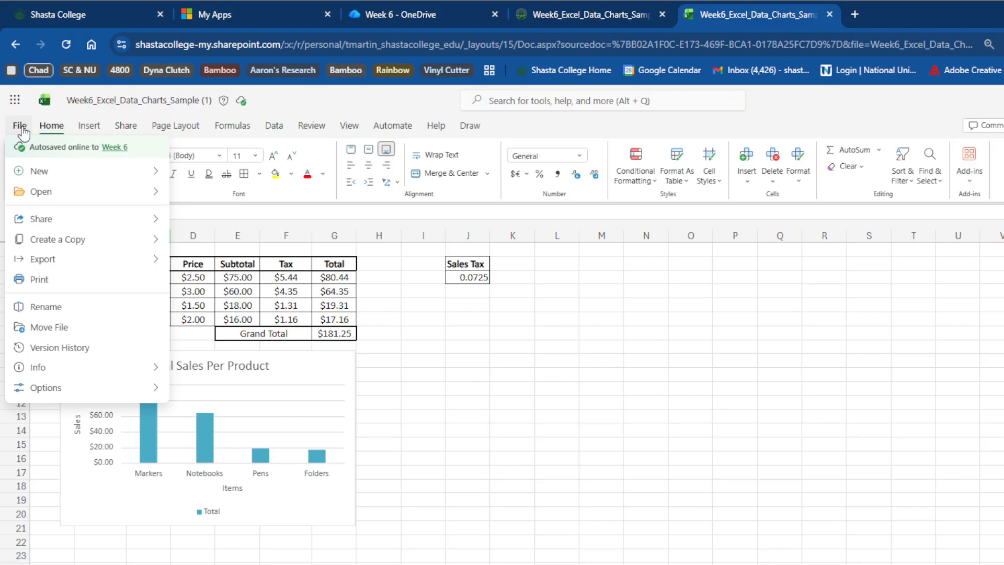
left_click(639, 426)
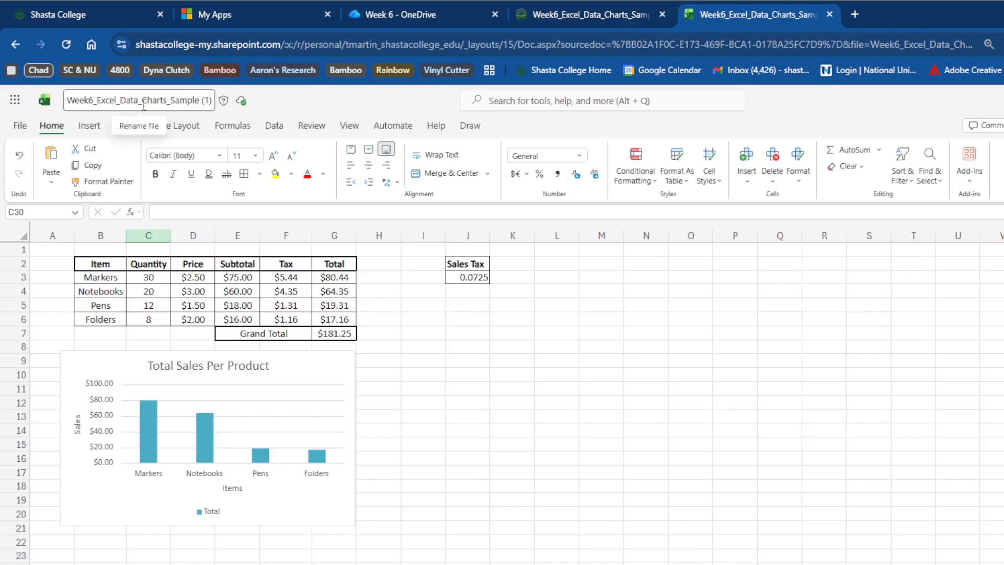
- Rename the workbook to the student's last and first name followed by _Week6_Excel_Assigment
left_click(143, 102)
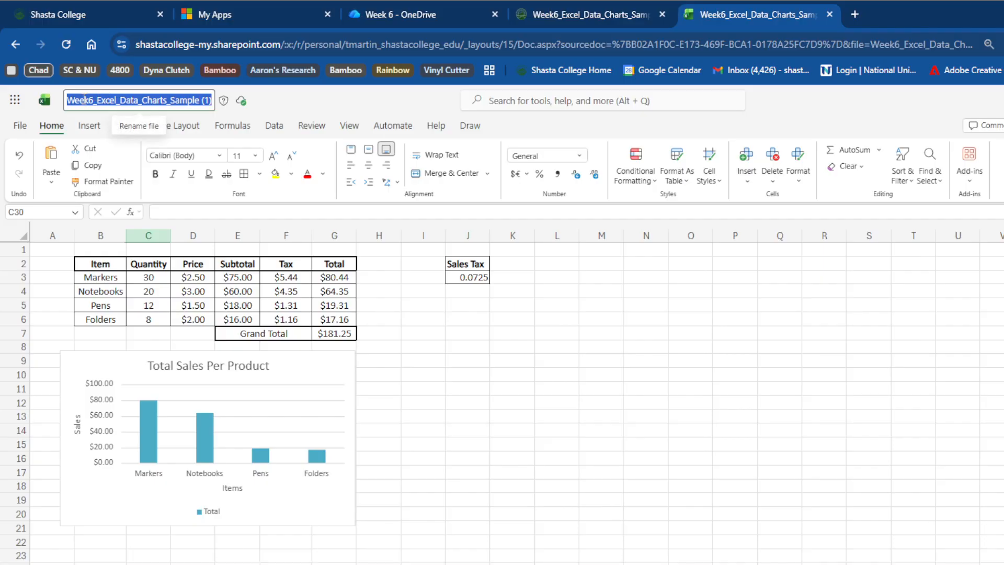
left_click(66, 100)
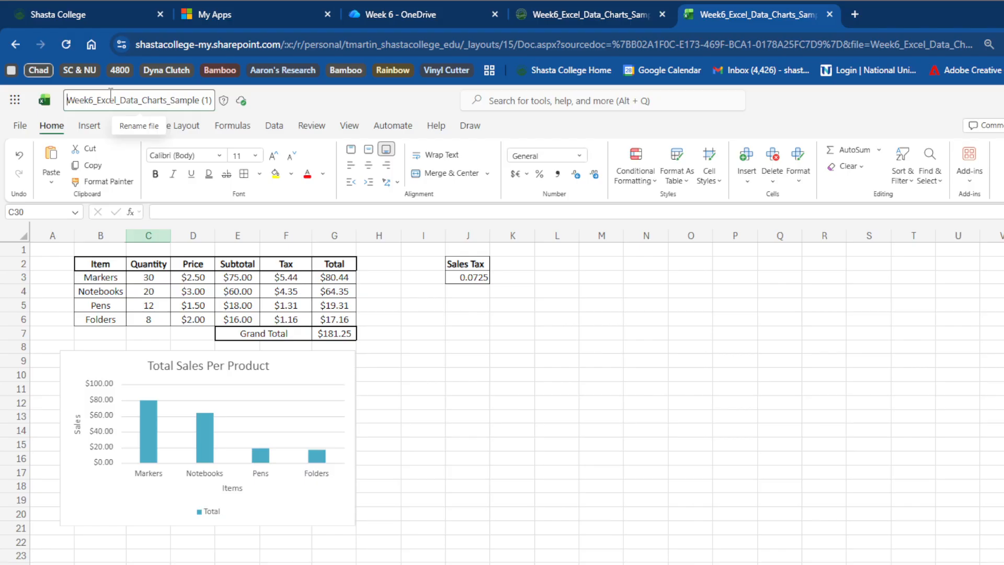
type("Mart")
type("in_To")
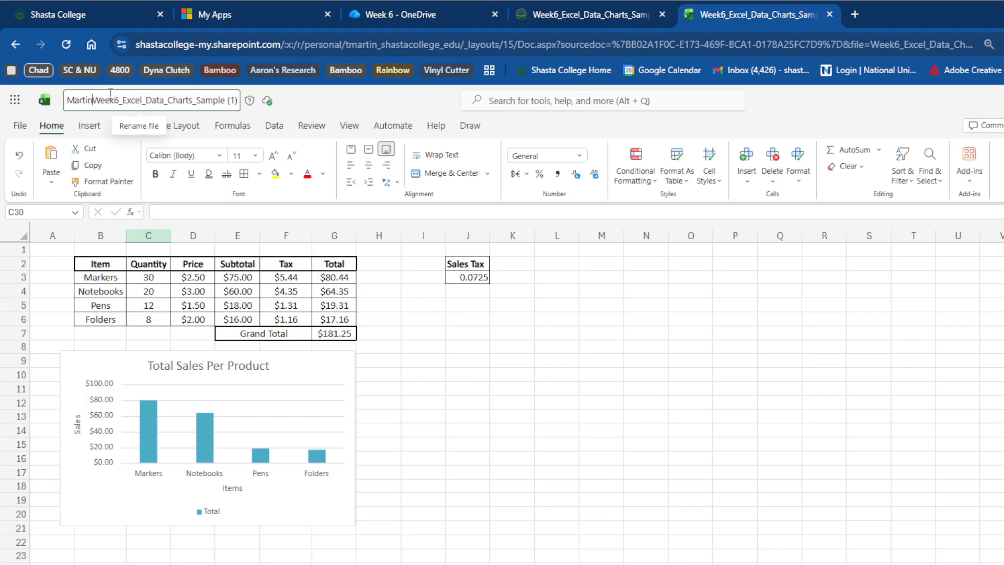
type("m")
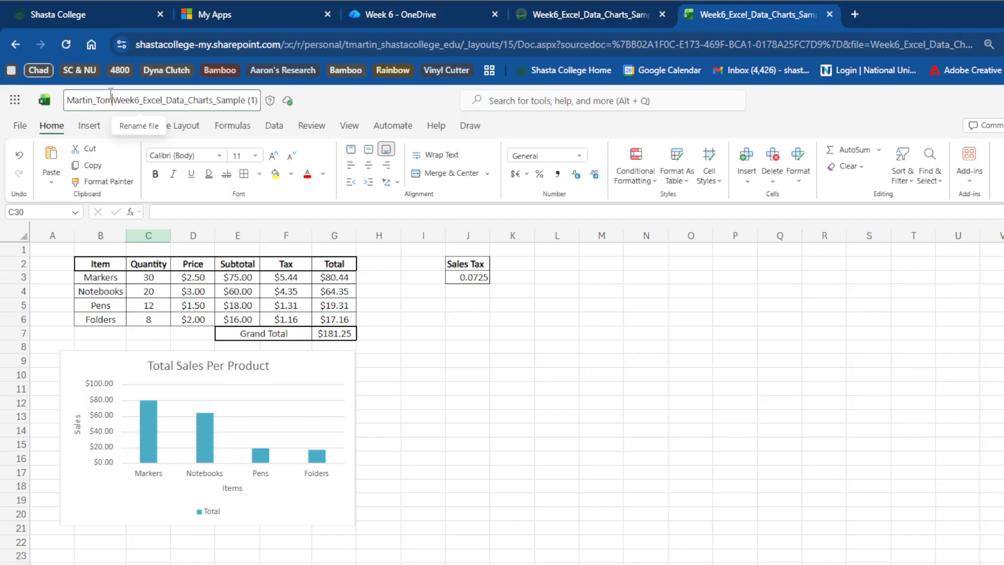
type("_")
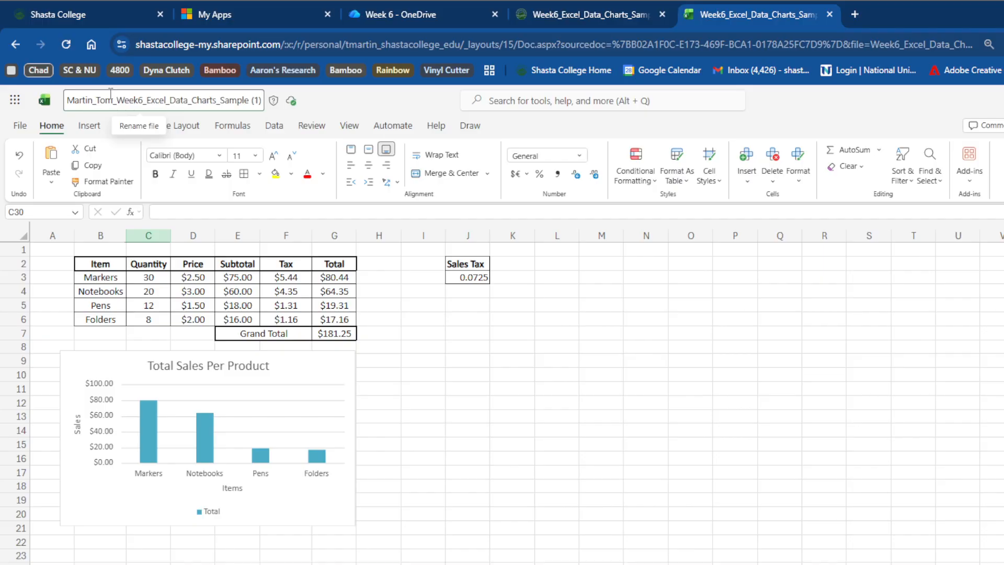
key("Right")
key("Right")
key("Right")
key("Right")
key("Right")
key("Right")
key("Right")
key("Right")
key("Right")
key("Right")
key("Delete")
key("Delete")
key("Delete")
key("Delete")
key("Delete")
key("Delete")
key("Delete")
key("Delete")
key("Delete")
key("Delete")
key("Delete")
key("Delete")
key("Delete")
key("Delete")
key("Delete")
key("Delete")
key("Delete")
key("Delete")
key("Delete")
key("Delete")
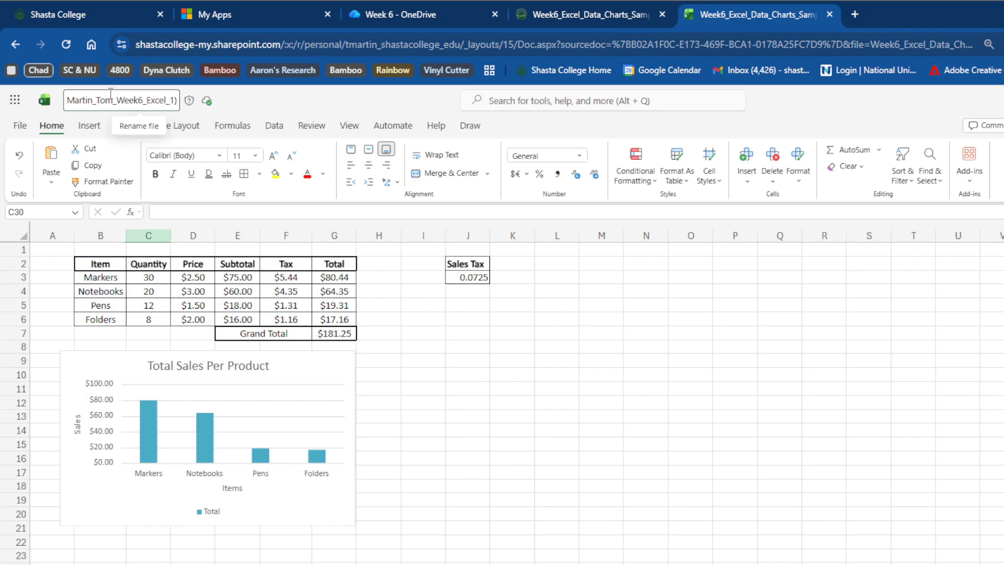
key("Delete")
type("Assigment")
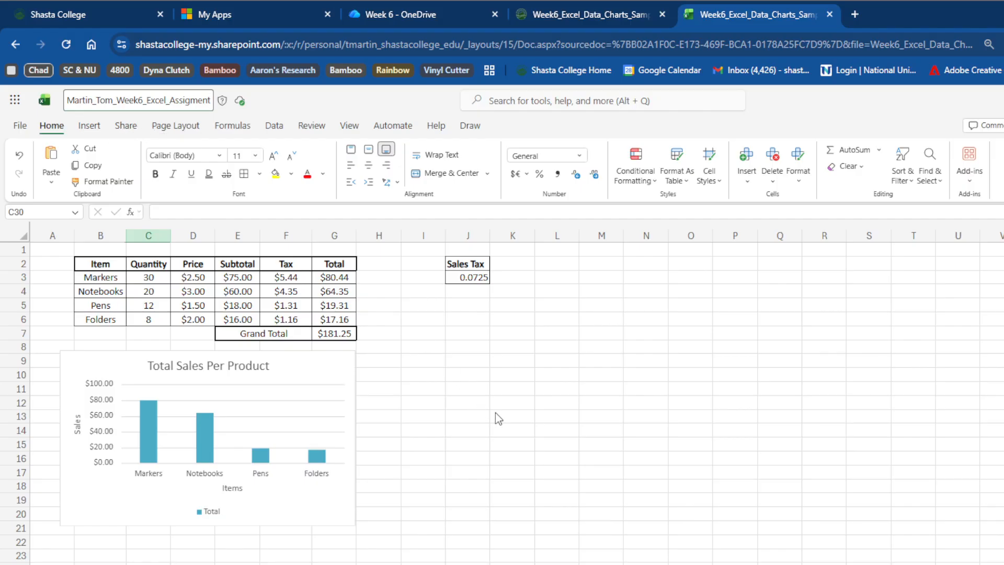
key("Return")
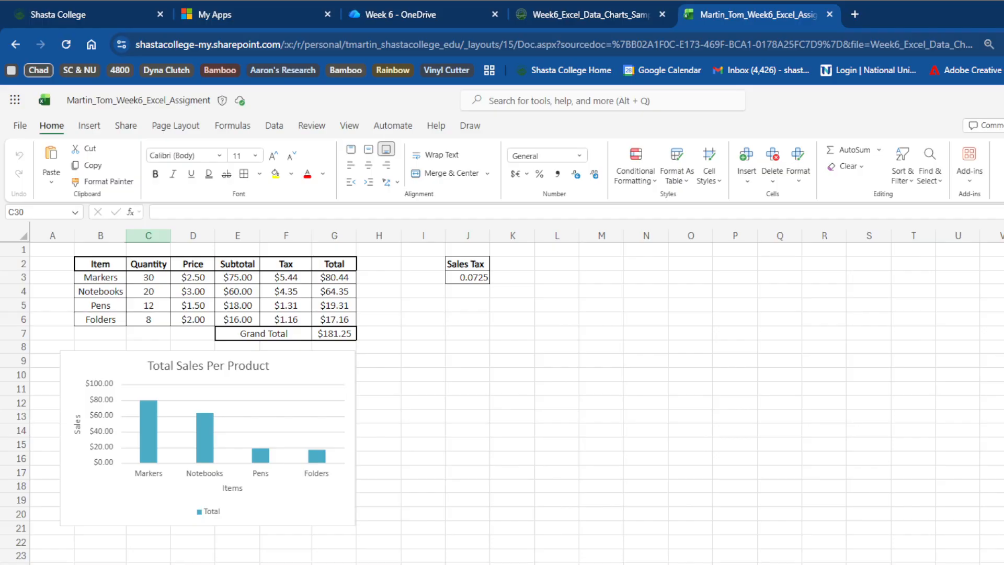
- In the Week 6 OneDrive folder, refresh the list and upload the file Screenshot Week 6 Filter.png
left_click(440, 17)
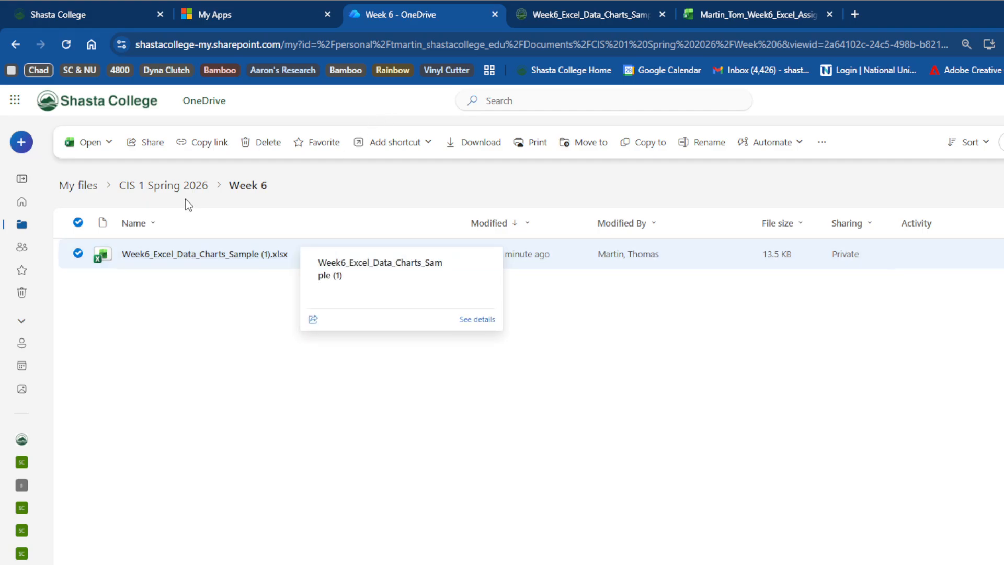
left_click(69, 45)
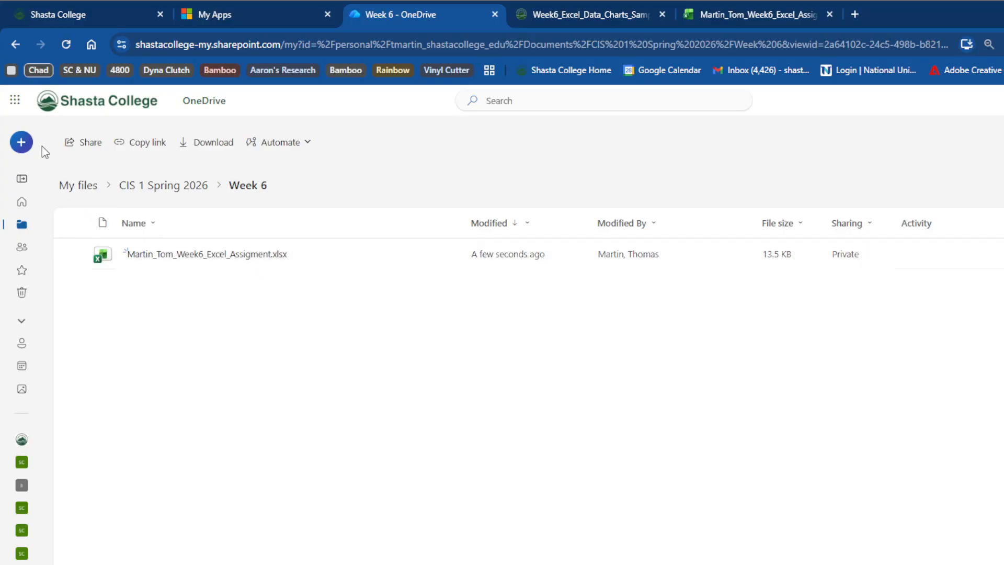
left_click(21, 144)
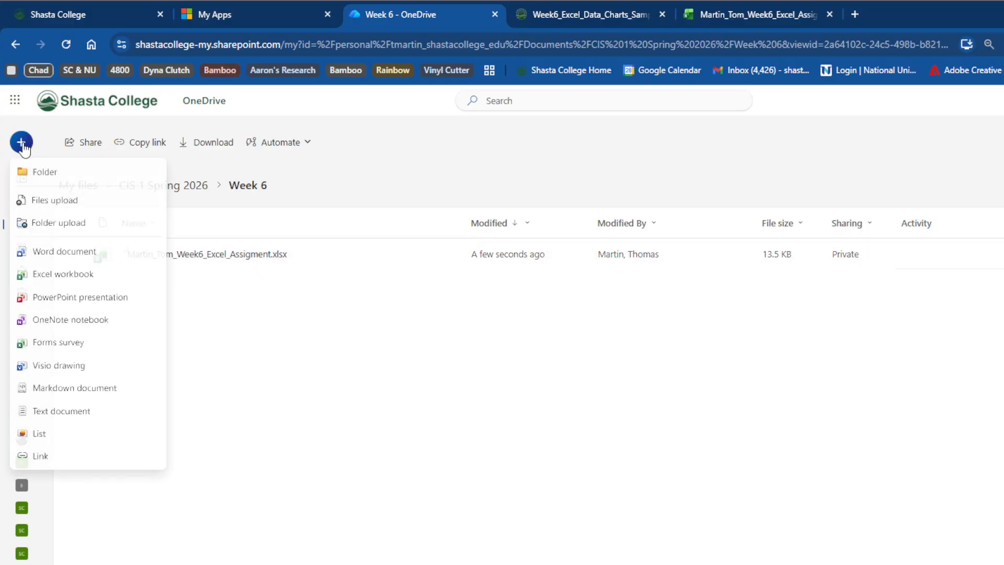
left_click(49, 202)
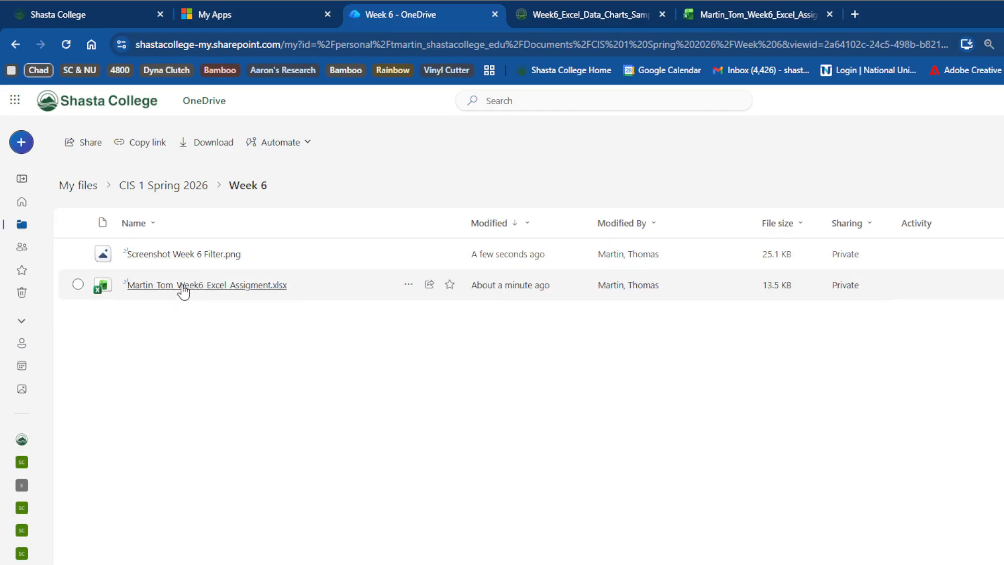
mouse_move(184, 292)
left_click(409, 285)
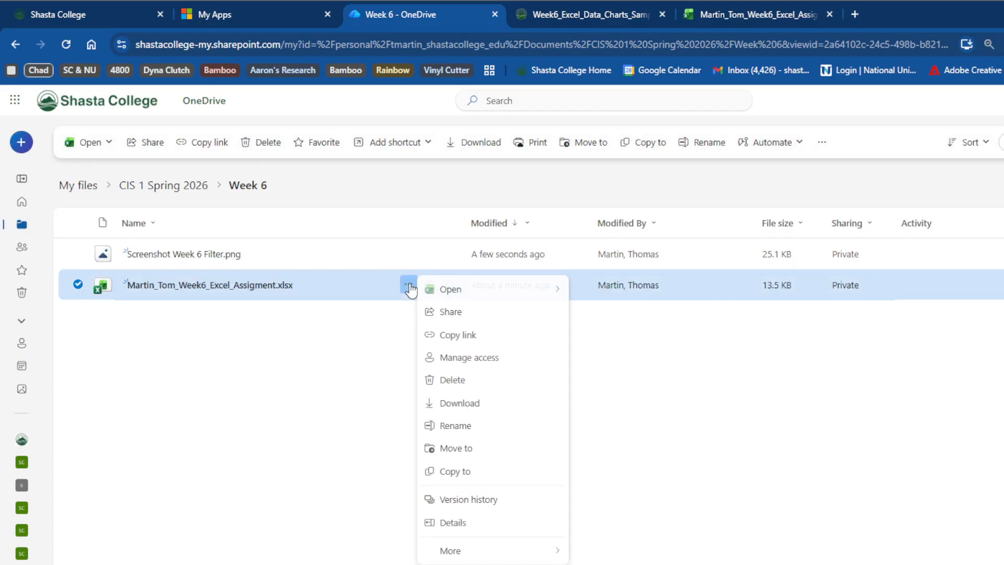
left_click(453, 405)
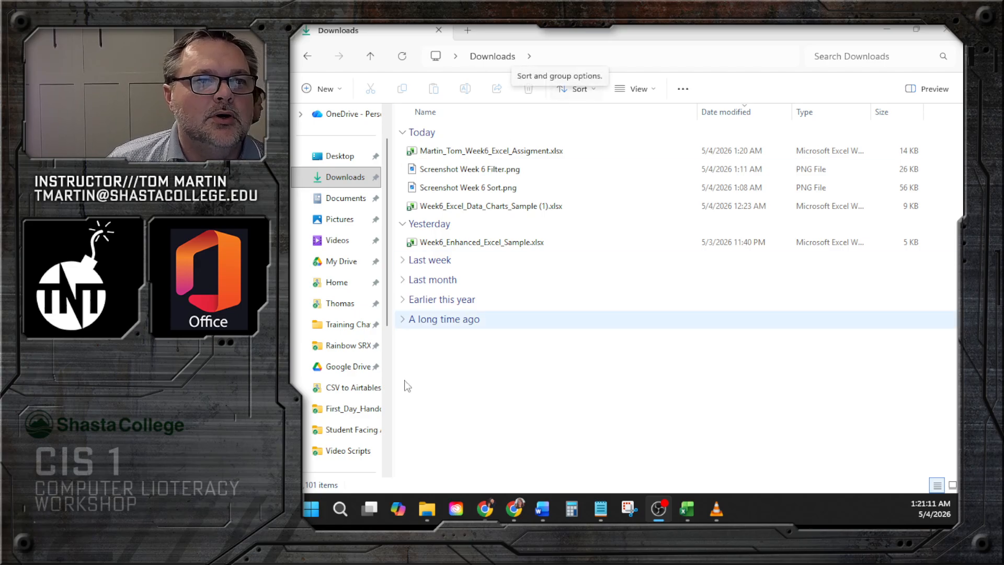
- Switch to the Canvas course browser window and go back to the course modules page
mouse_move(485, 510)
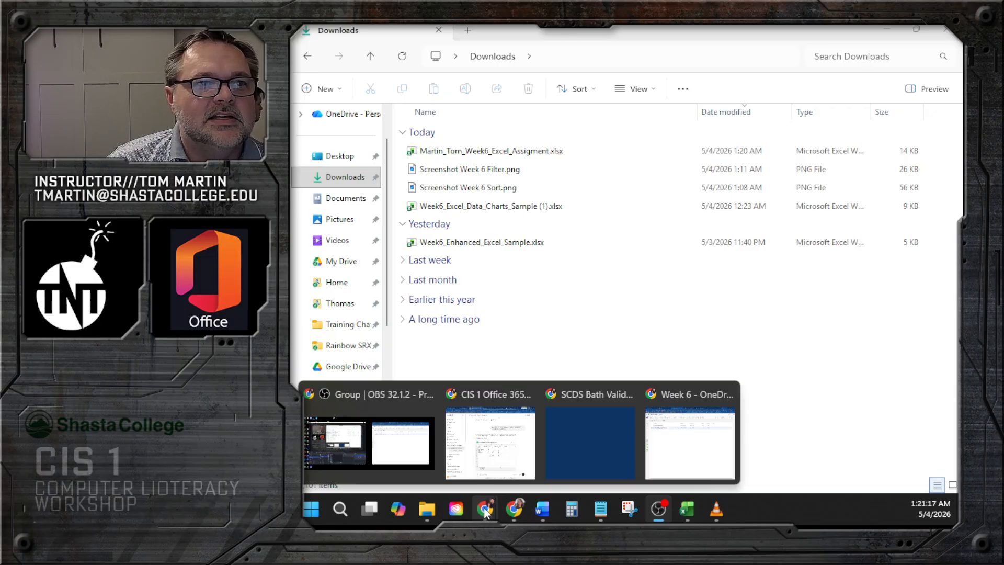
mouse_move(532, 463)
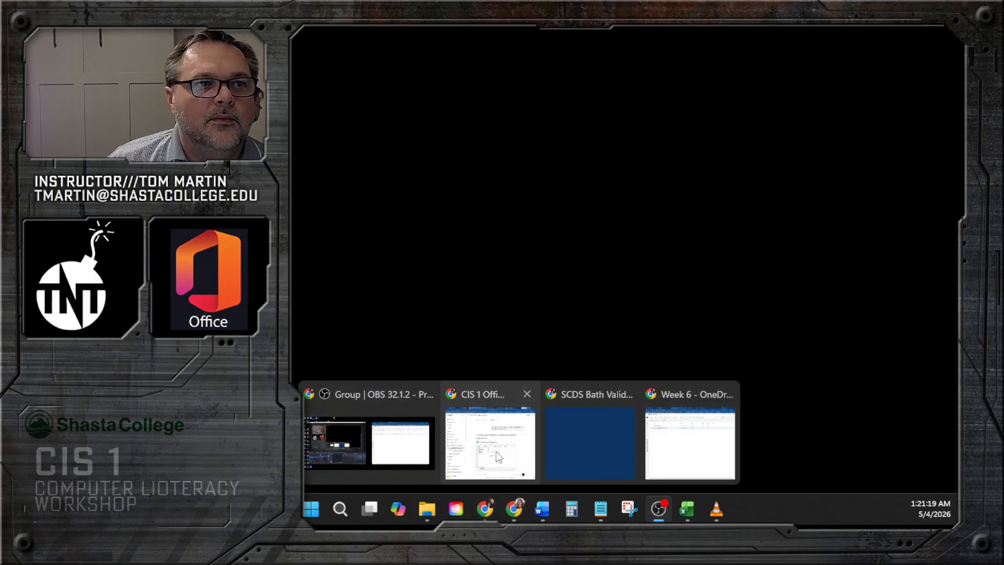
left_click(497, 456)
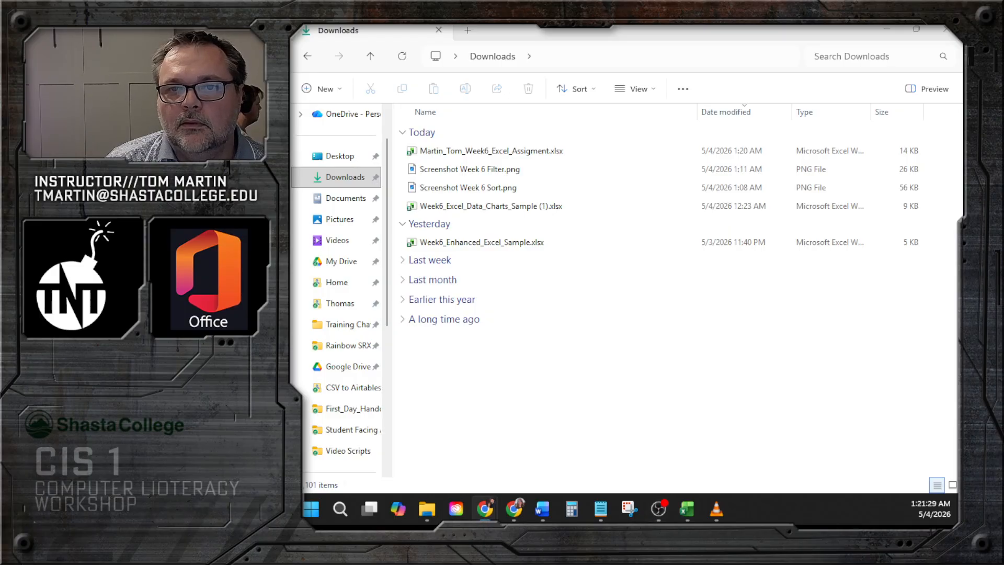
left_click_drag(487, 486, 591, 27)
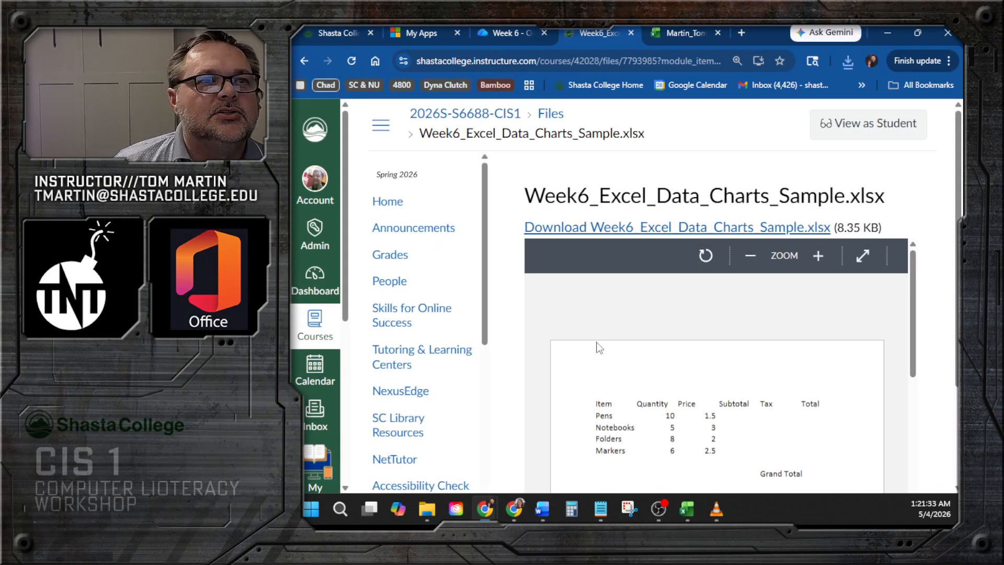
left_click(299, 59)
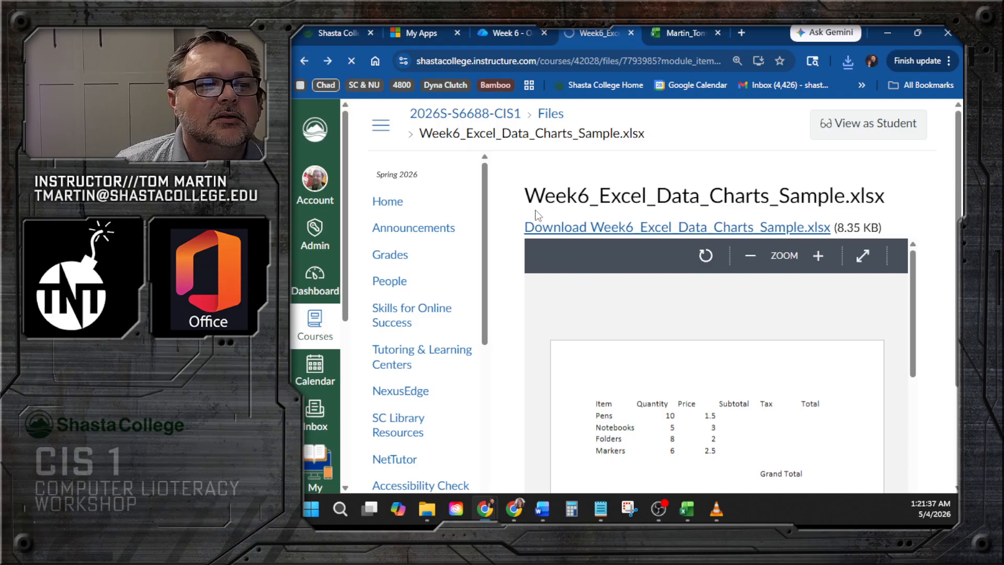
- Open the Week 6 - Excel Data & Charts Assignment and read through its tasks and submission requirements
scroll(667, 297, "down", 4)
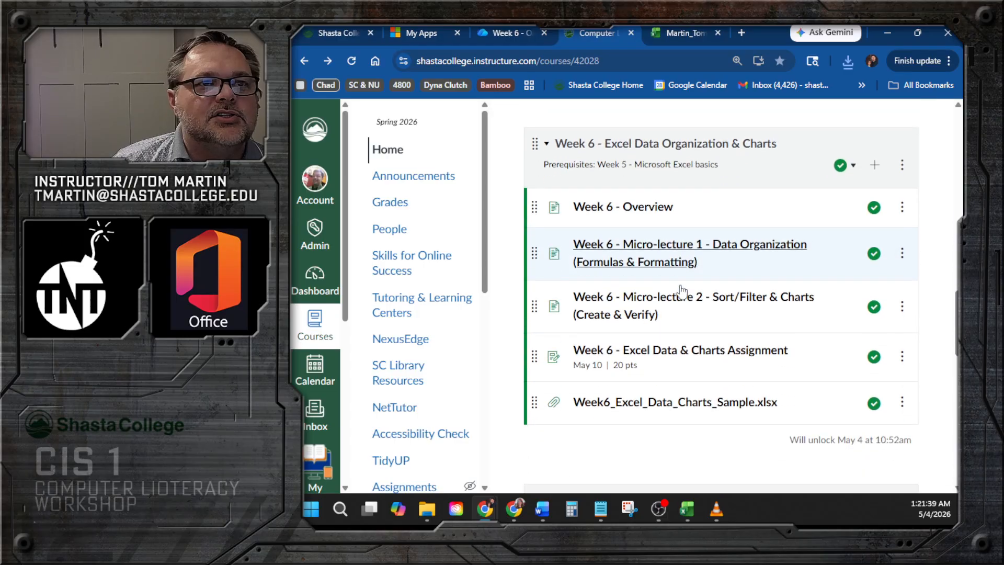
left_click(682, 295)
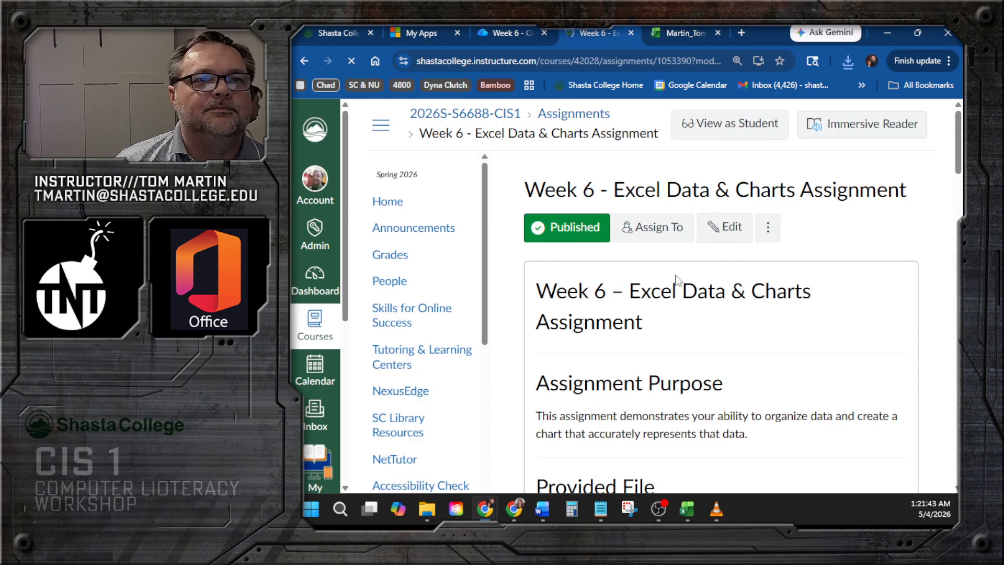
scroll(651, 318, "down", 3)
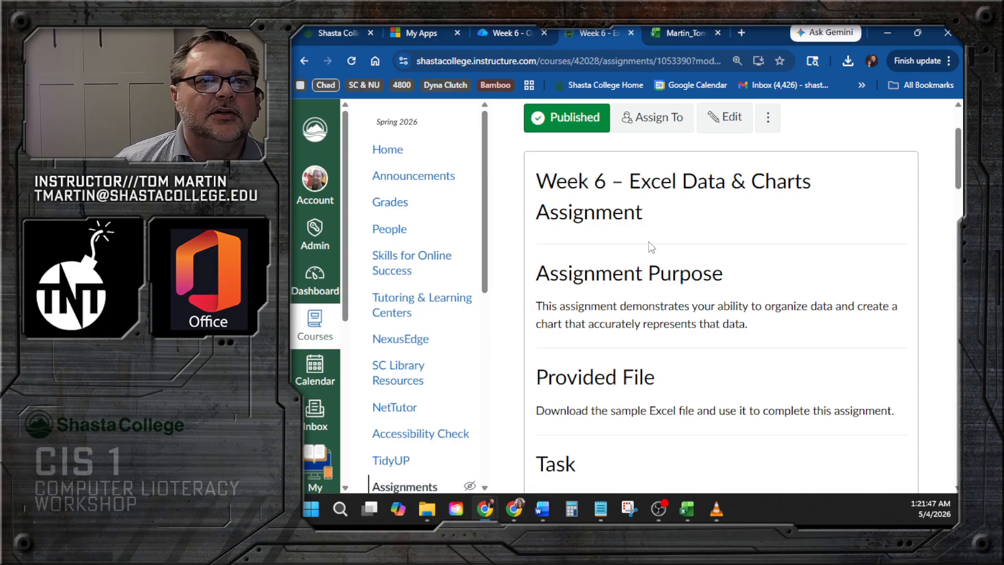
scroll(656, 272, "down", 2)
scroll(658, 272, "down", 15)
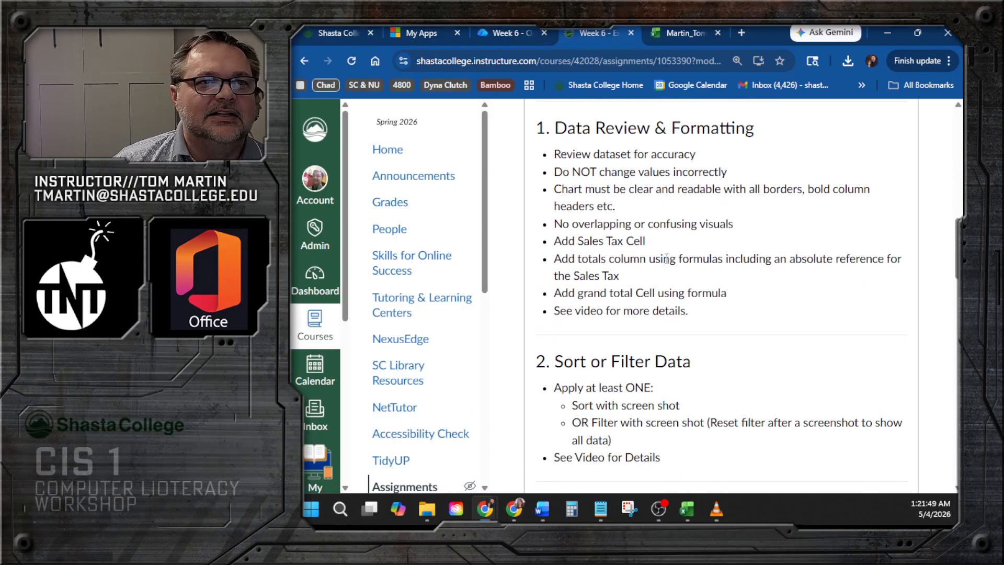
scroll(669, 260, "down", 12)
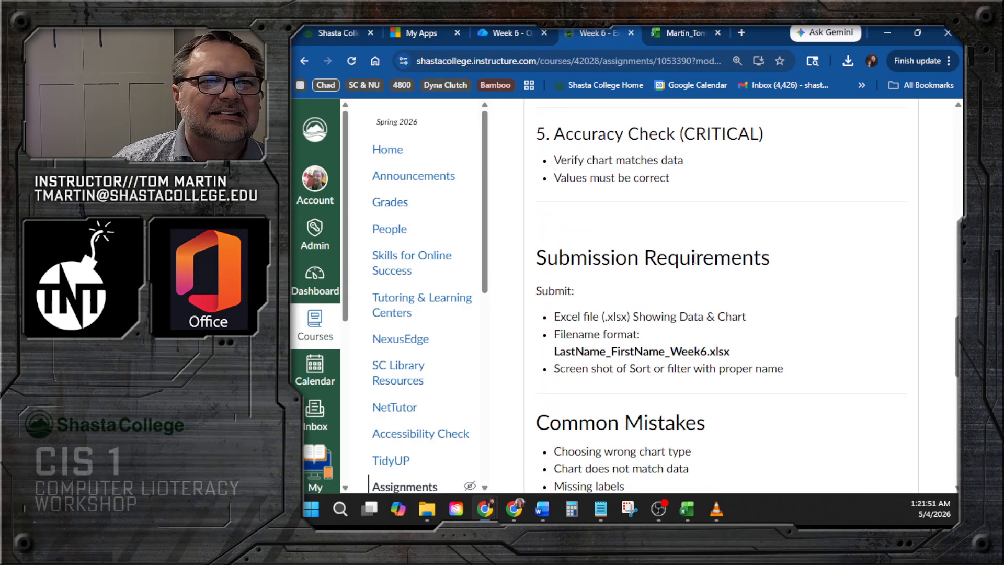
scroll(703, 279, "down", 6)
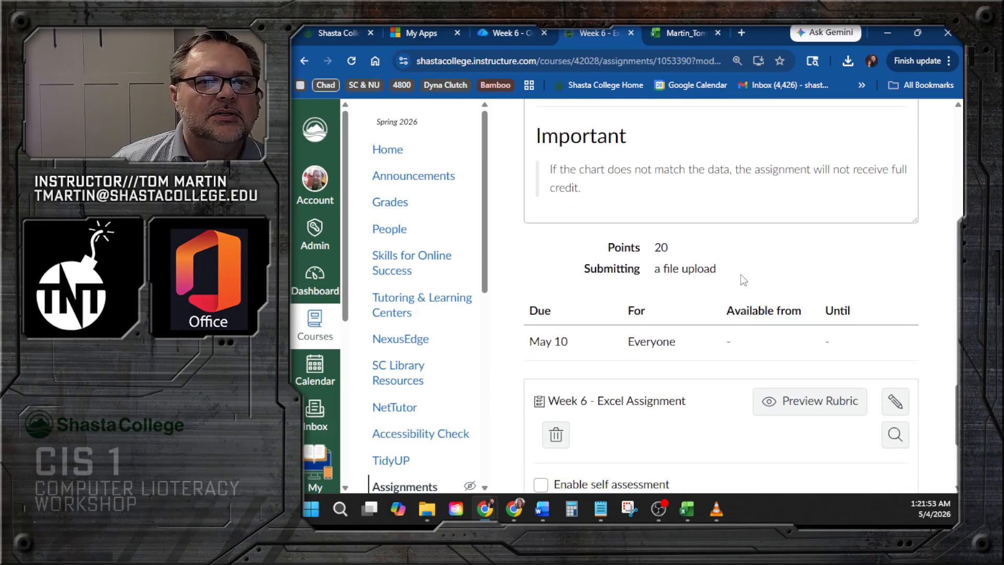